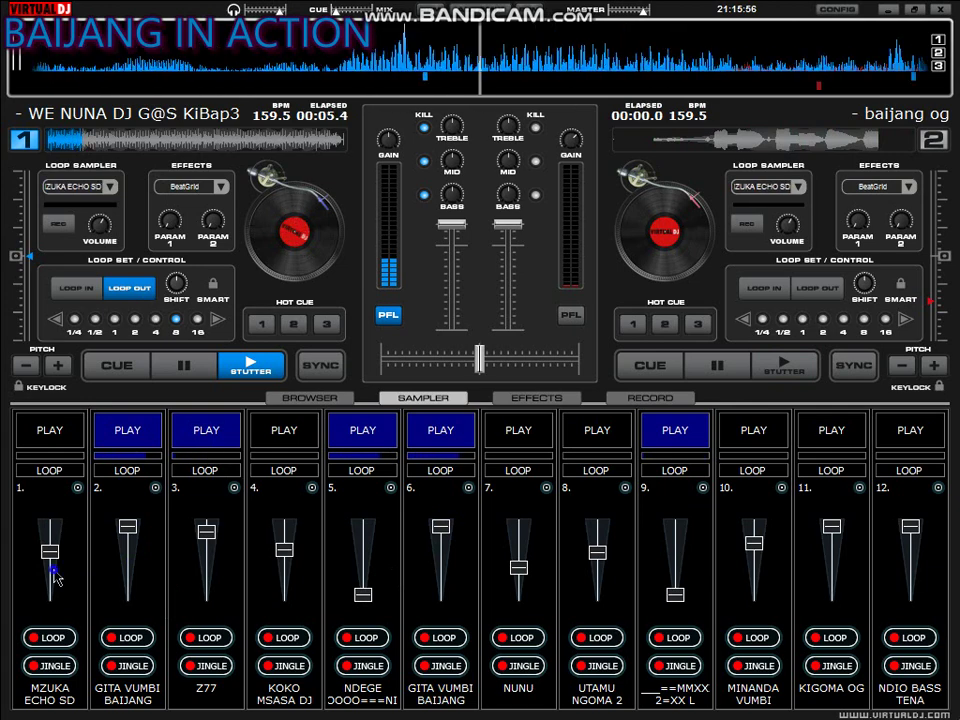
Start sample 1, setting its volume and sample 9's to about two-thirds and sample 5's to nearly full.
click(51, 568)
click(65, 434)
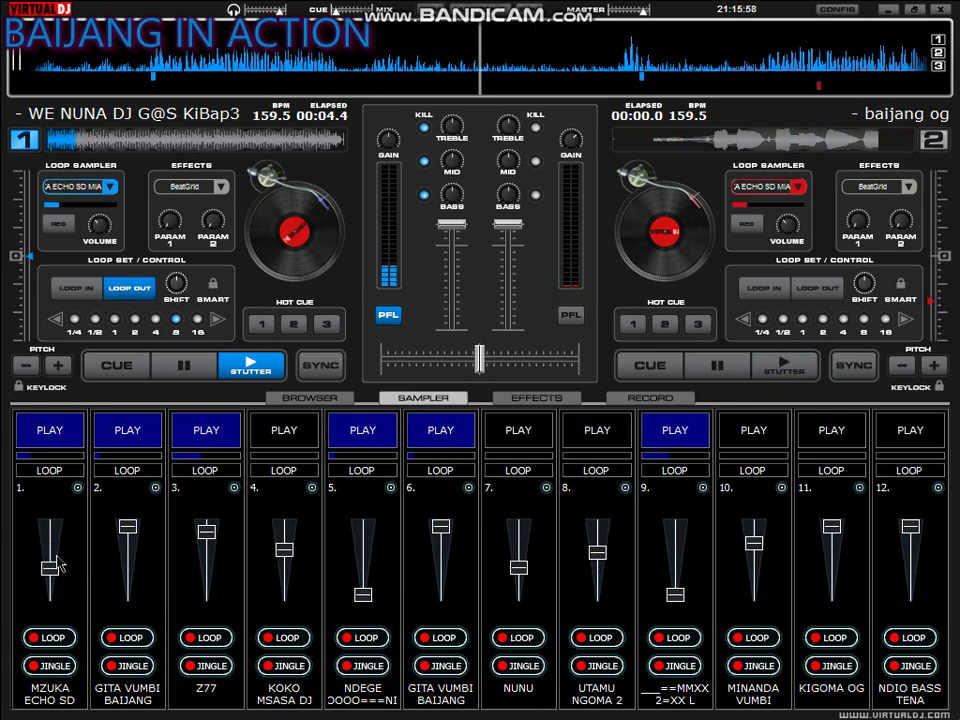
drag(50, 566, 50, 549)
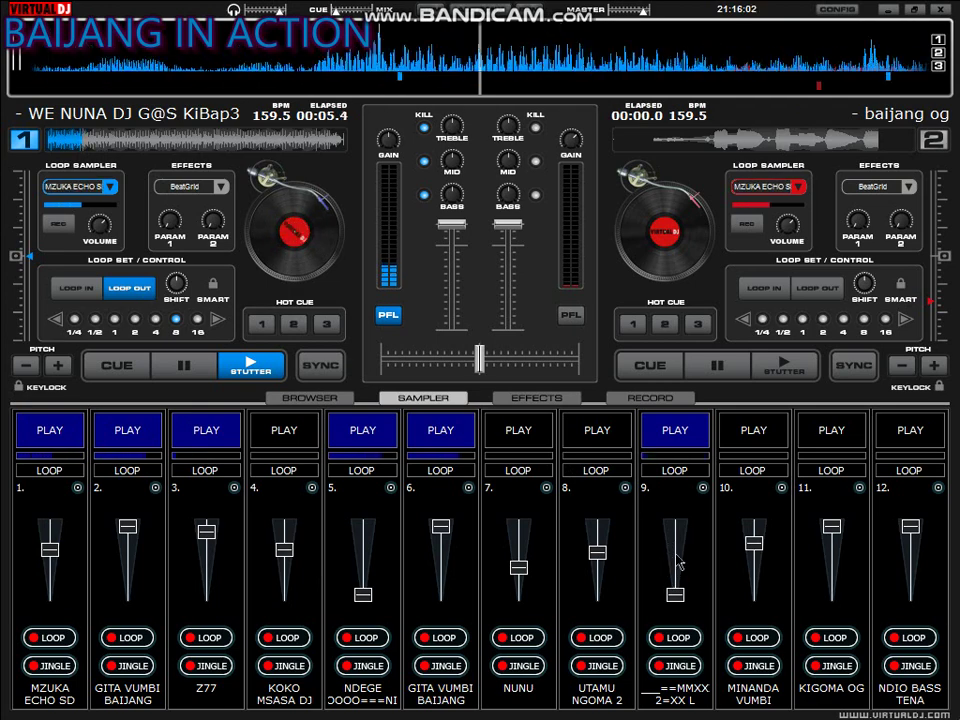
drag(676, 557, 676, 549)
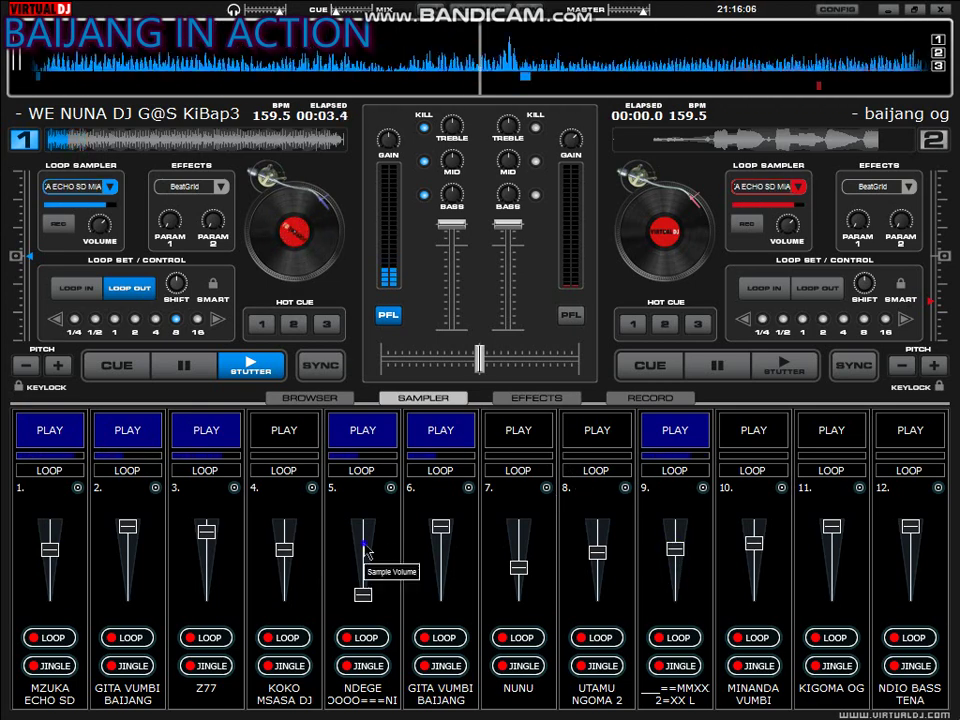
drag(366, 561, 368, 553)
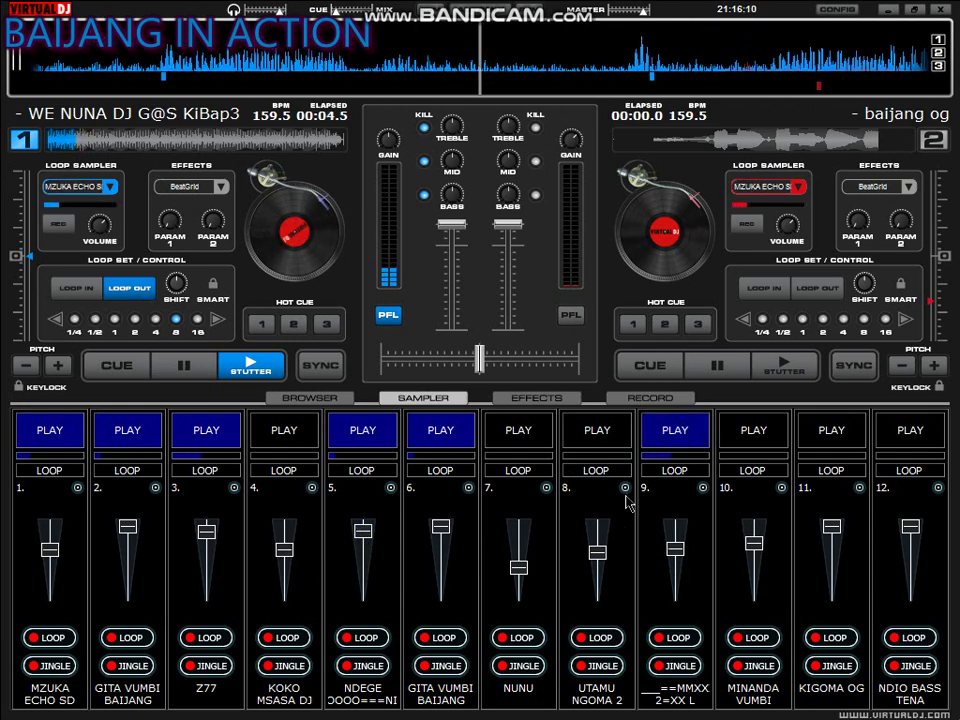
Play sample 4 (KOKO MSASA DJ) briefly and stop it, and start sample 7 (NUNU) with its volume at about half.
click(306, 441)
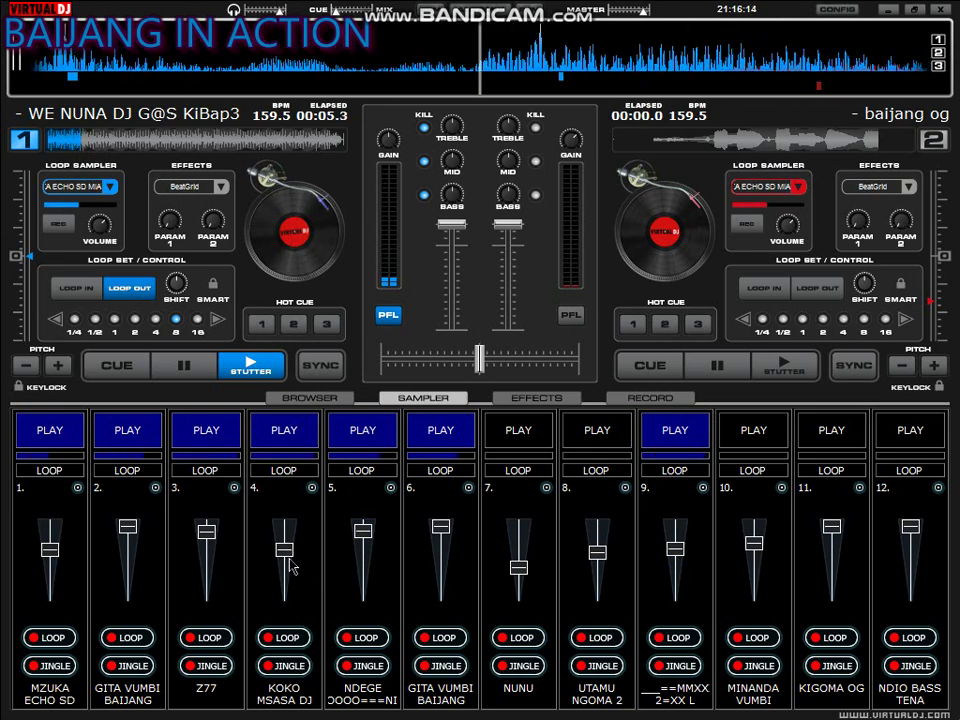
click(537, 438)
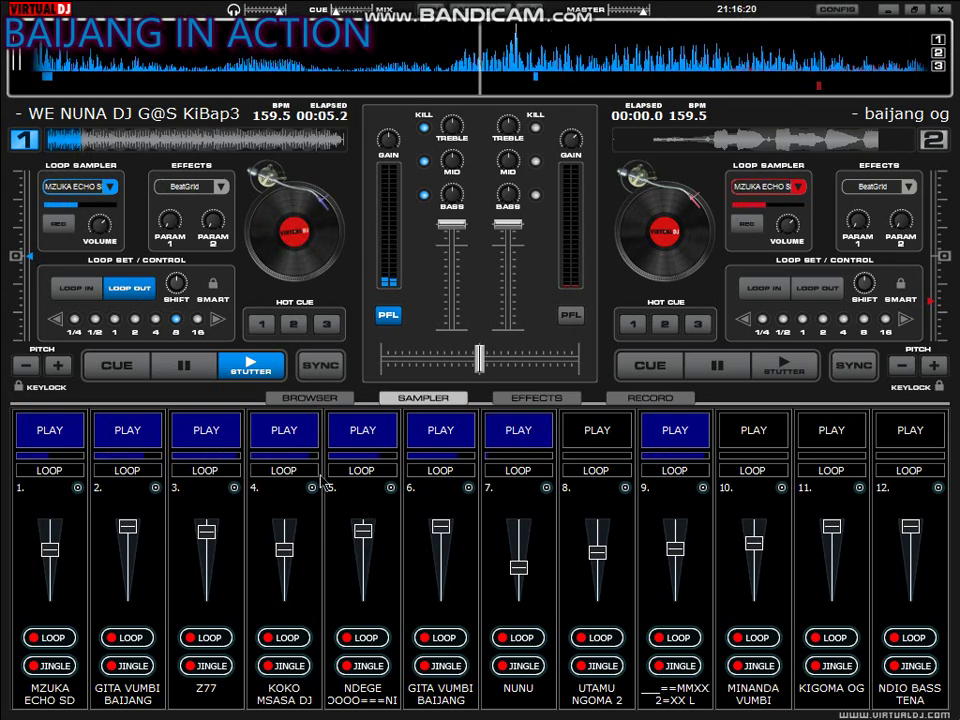
click(286, 441)
drag(513, 556, 516, 550)
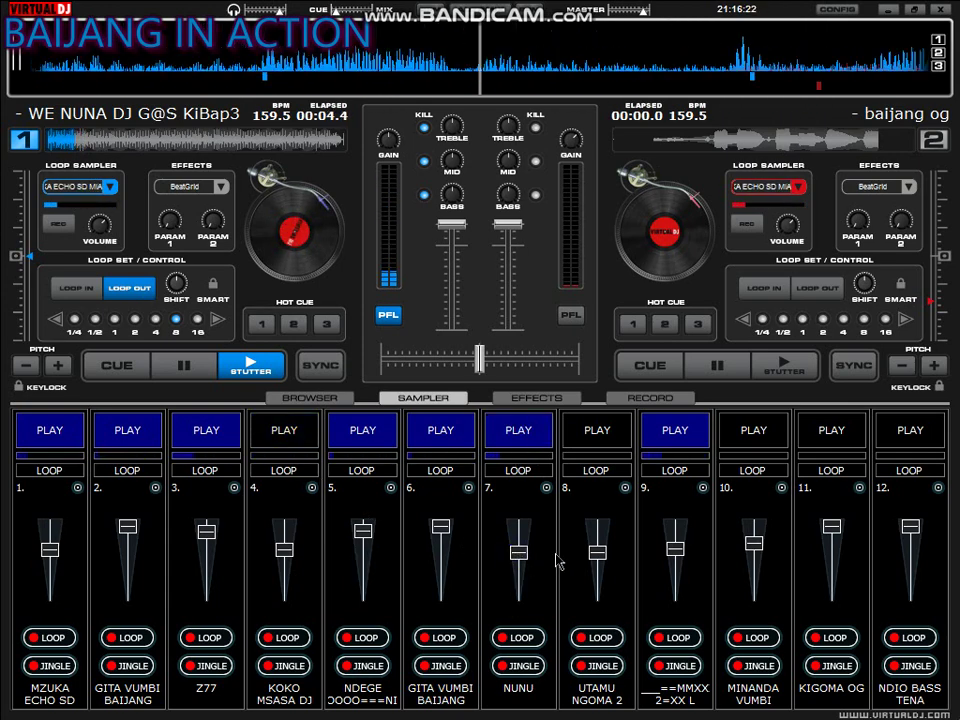
click(518, 563)
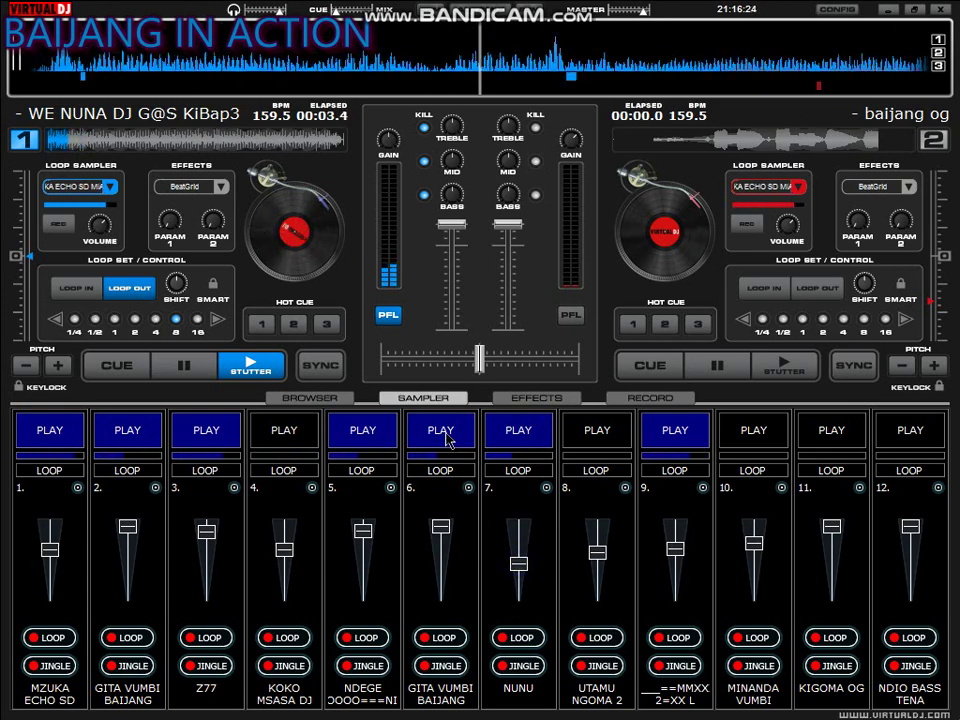
Restart sample 4 while stopping sample 5, and raise sample 7's volume briefly before lowering it to slightly below half.
click(301, 432)
click(364, 432)
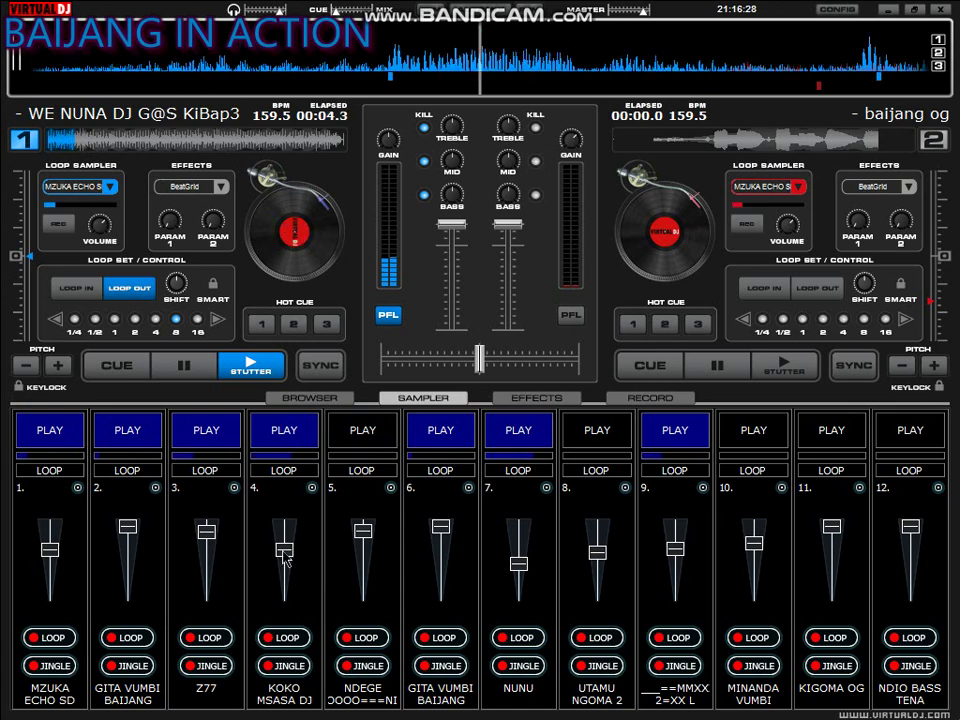
drag(517, 561, 517, 547)
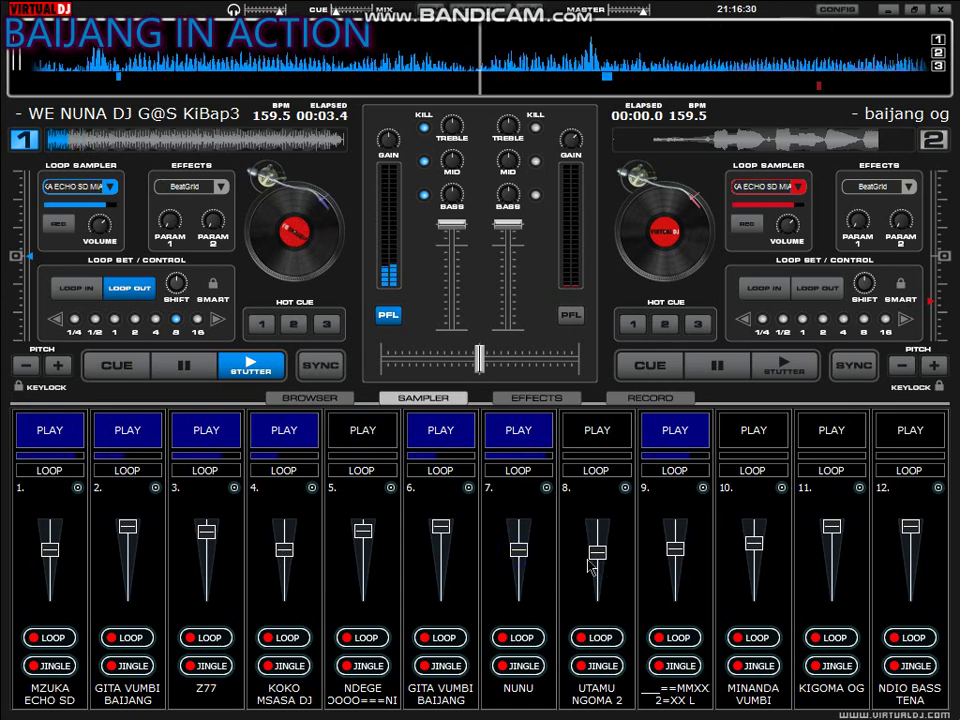
right_click(523, 569)
scroll(525, 577, down, 3)
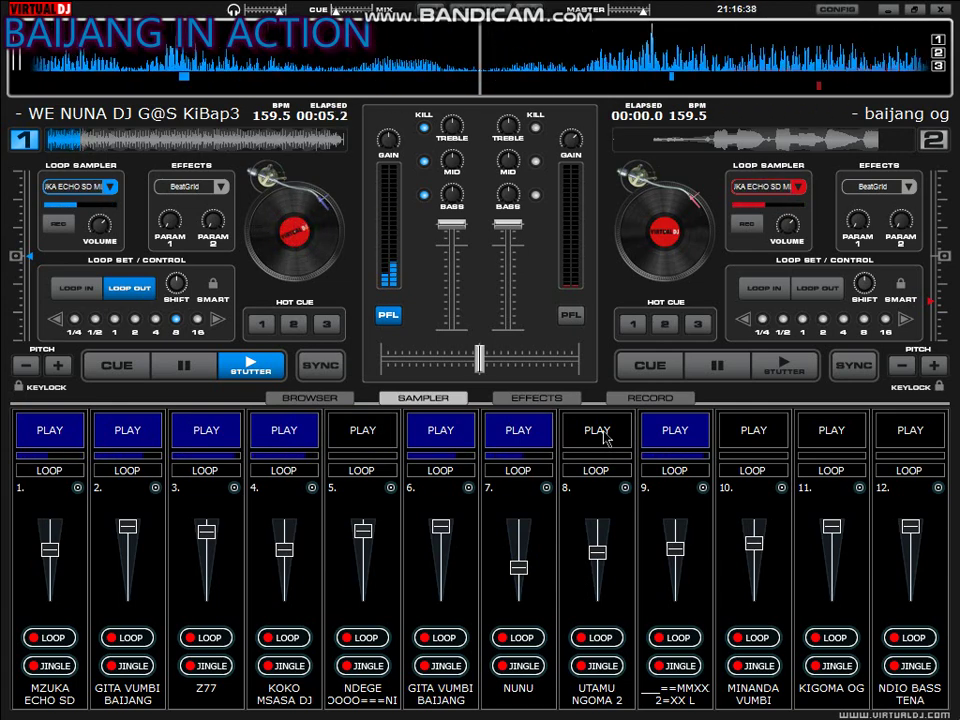
Replace sample 7 with sample 8 (UTAMU NGOMA 2) and raise sample 8's volume to nearly full.
click(603, 432)
click(547, 434)
click(596, 537)
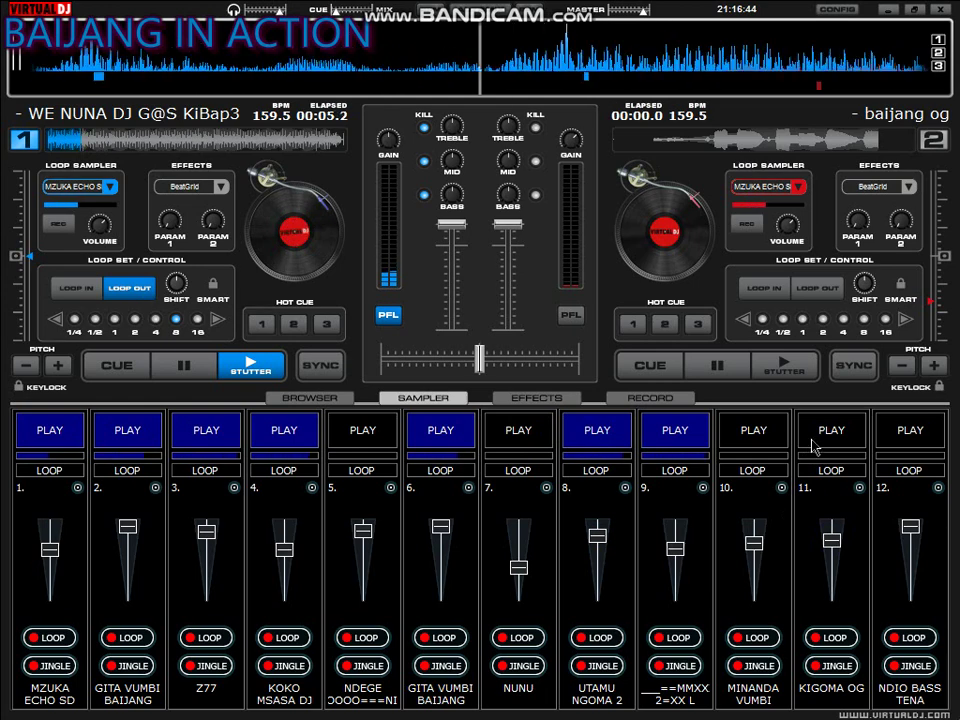
Bring in sample 10 (MINANDA VUMBI) and stop samples 3 and 8.
click(218, 440)
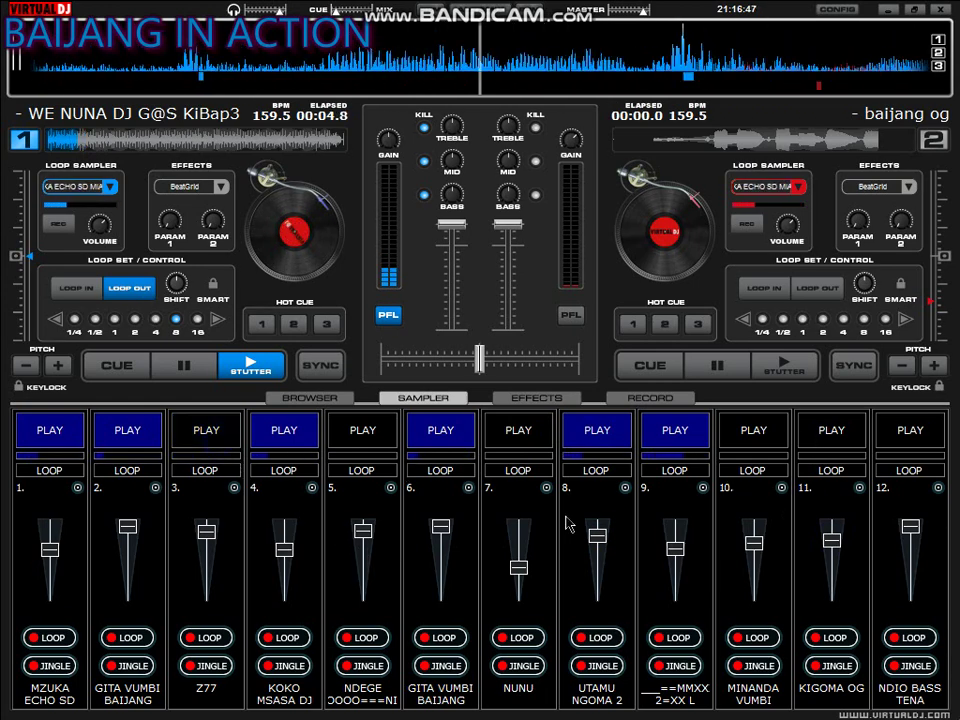
click(762, 436)
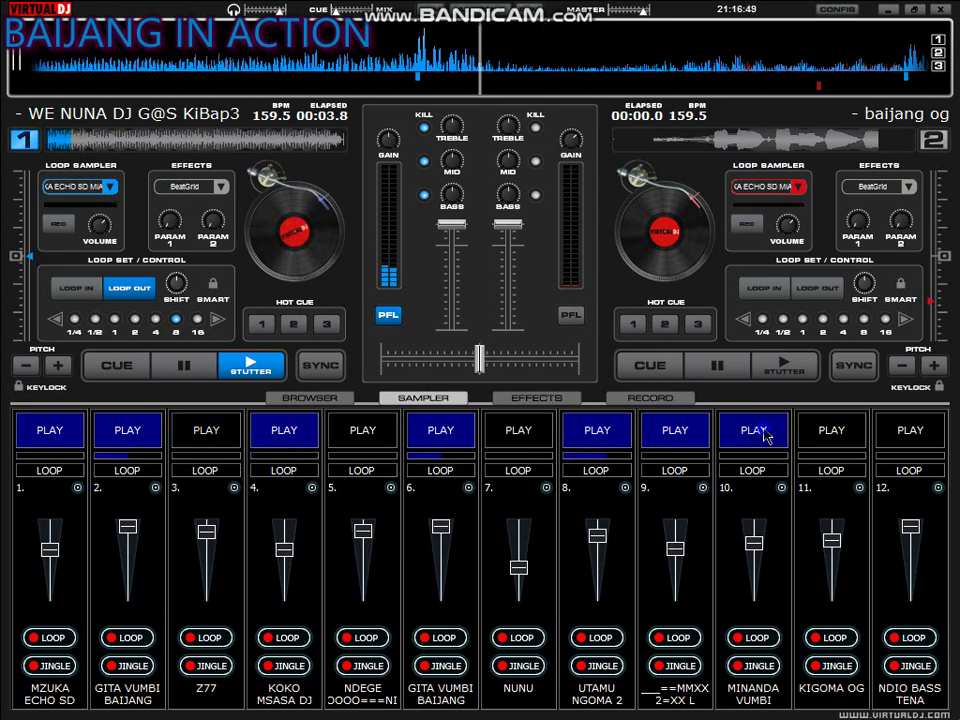
click(605, 432)
Stop samples 6 and 2 (both GITA VUMBI BAIJANG) and raise sample 4's volume to maximum.
click(447, 434)
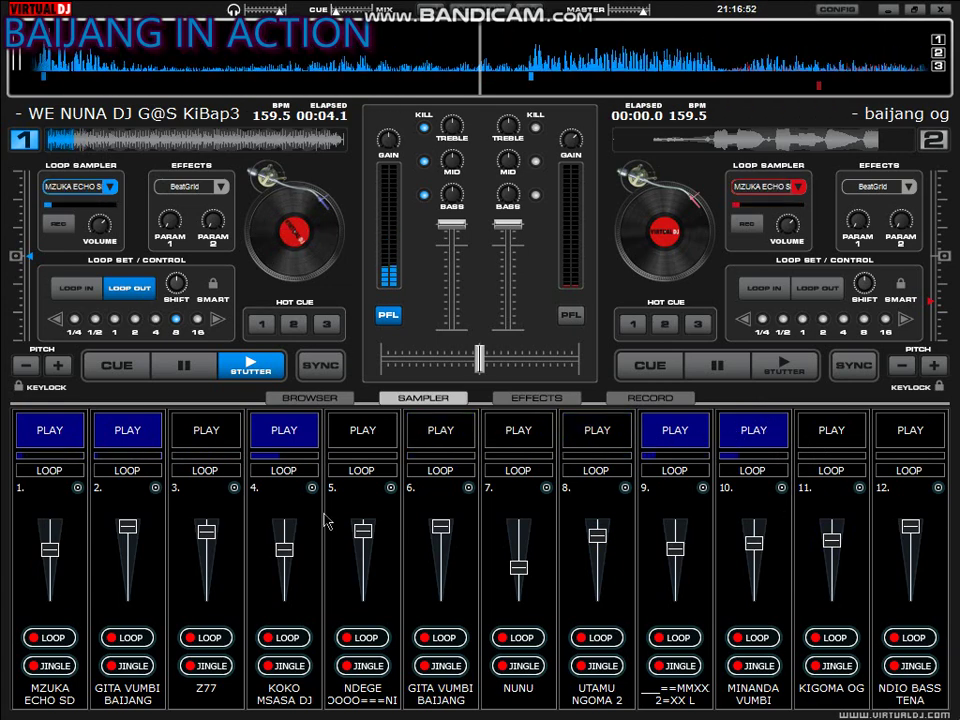
click(285, 530)
click(119, 432)
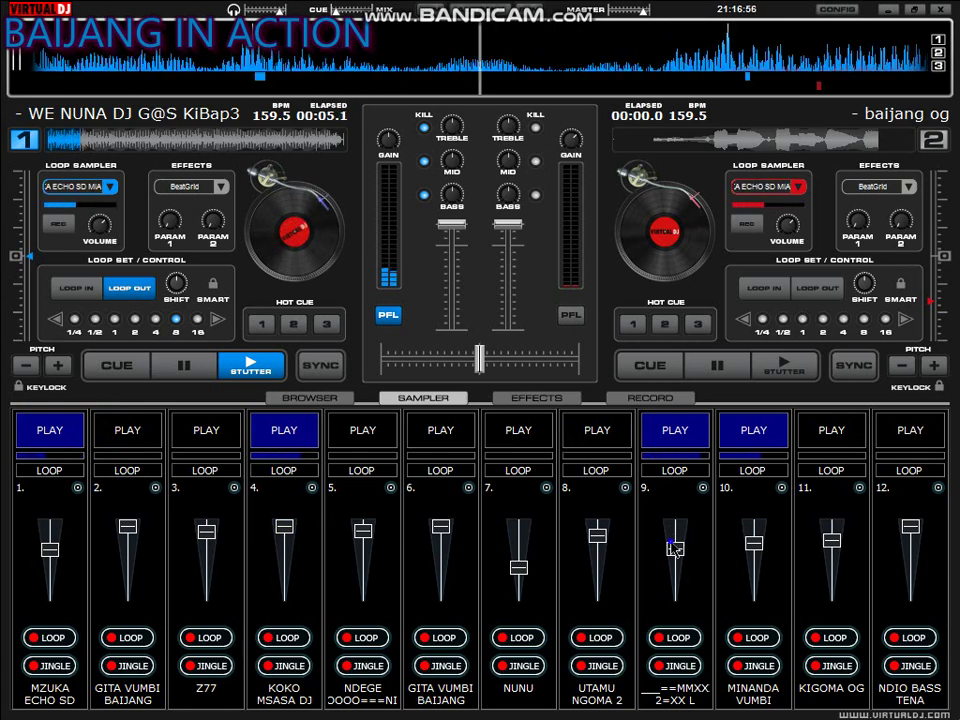
Start sample 5, sample 3 (Z77) and sample 7 (NUNU) one after another.
click(363, 430)
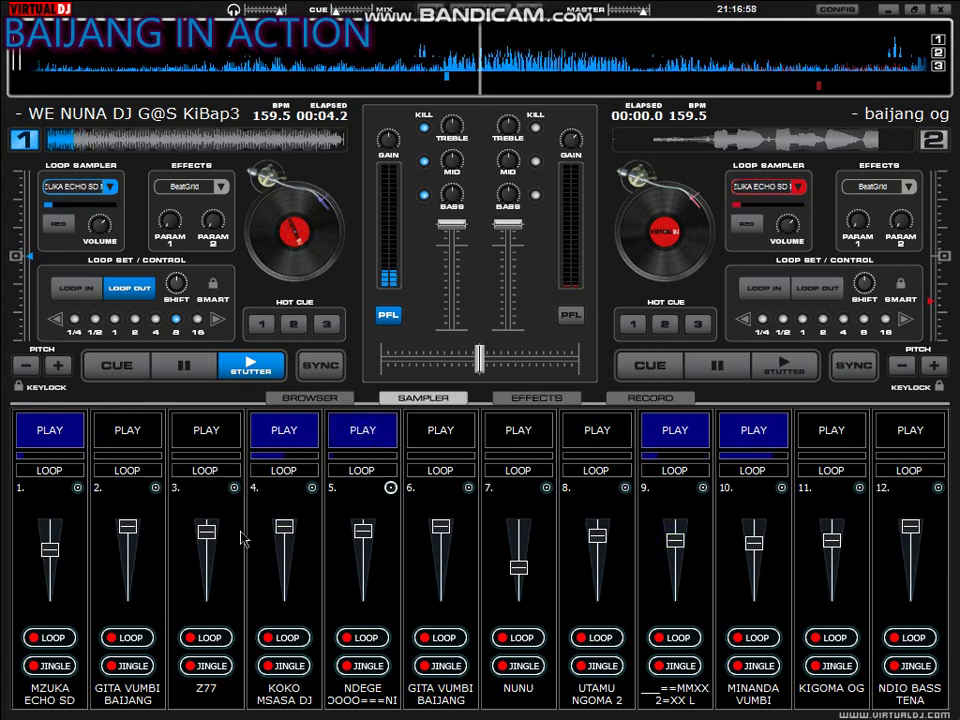
click(208, 432)
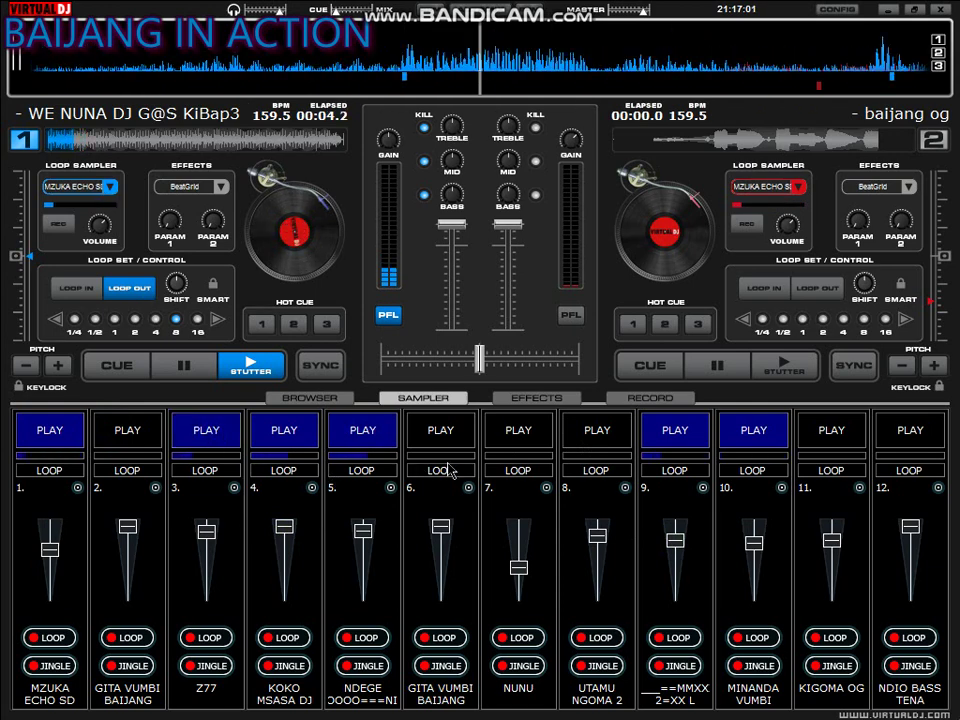
click(509, 434)
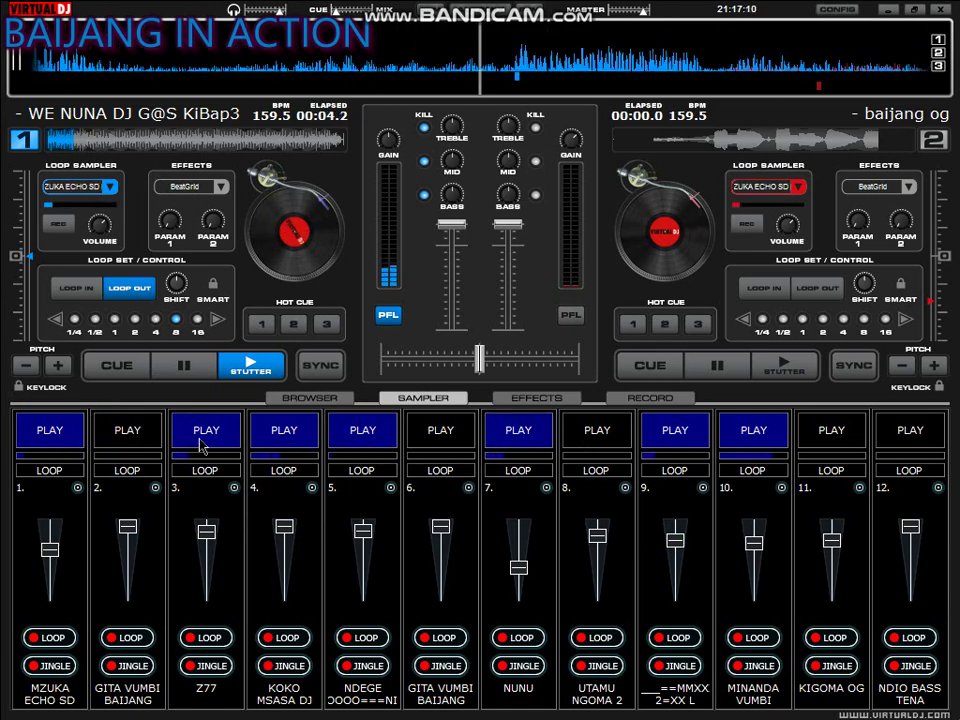
Stop samples 3 and 5 and raise sample 7's volume slightly to just above half.
click(200, 440)
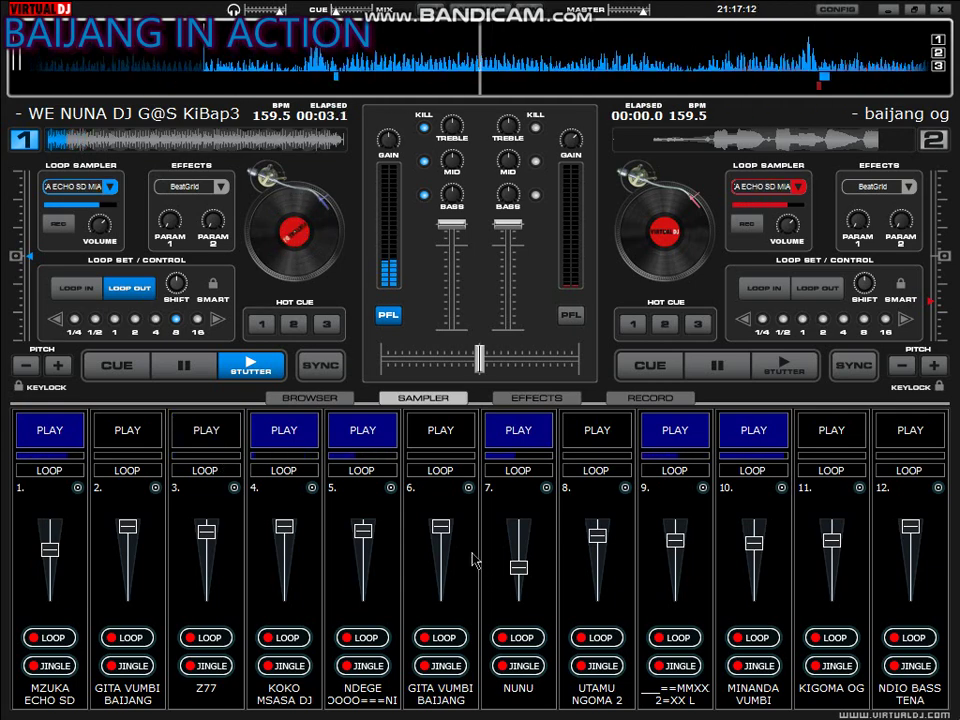
click(369, 439)
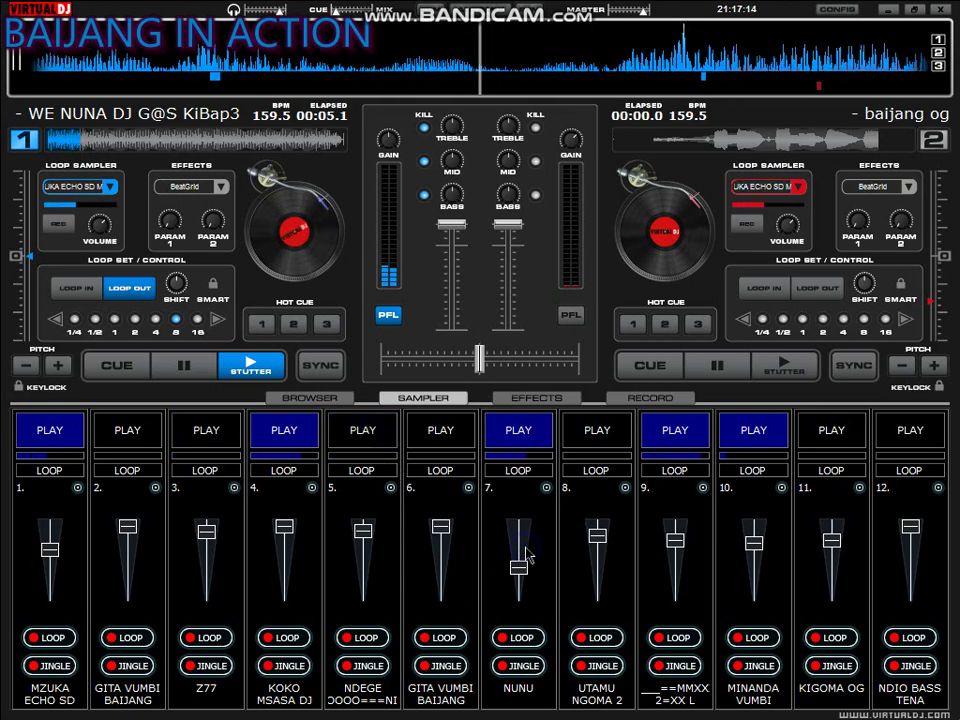
drag(525, 548, 508, 541)
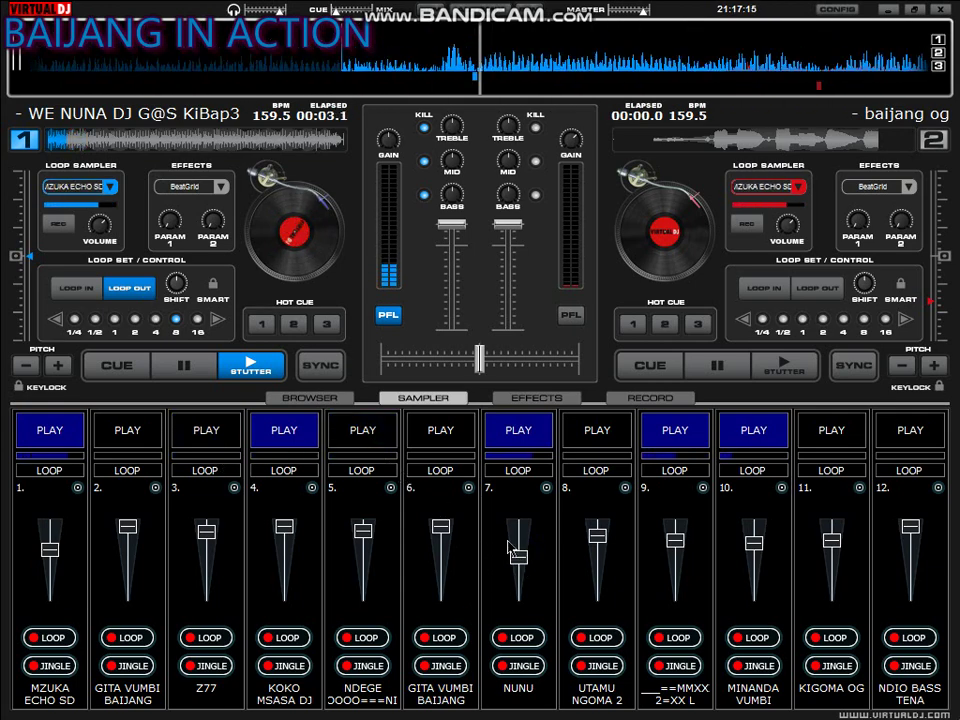
Start sample 6 (GITA VUMBI BAIJANG) and sample 12 (NDIO BASS TENA), and stop sample 9.
click(433, 429)
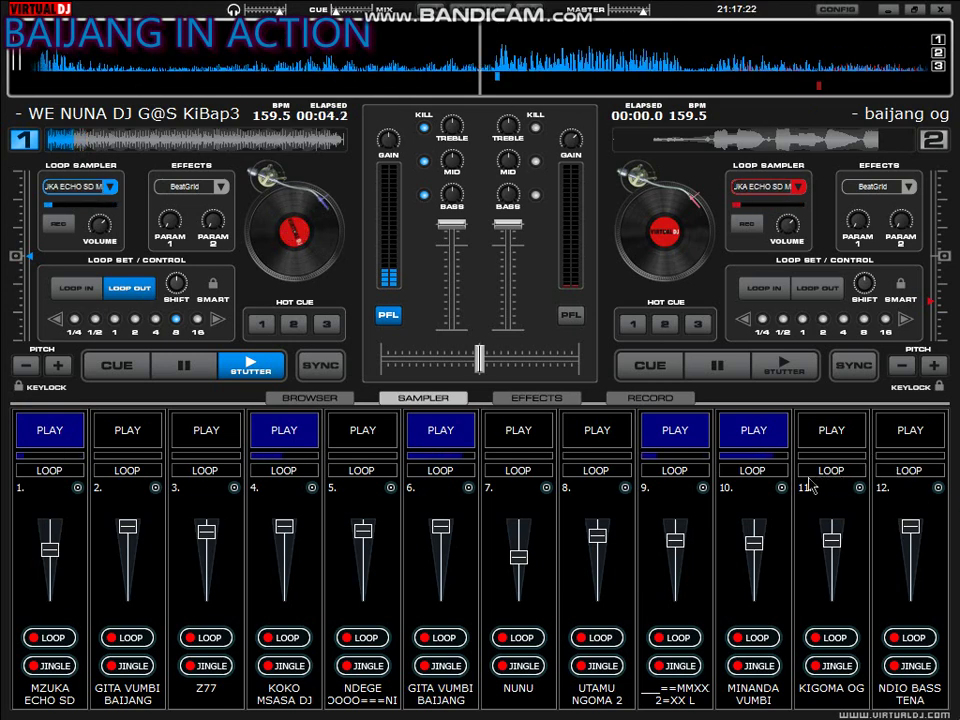
click(917, 440)
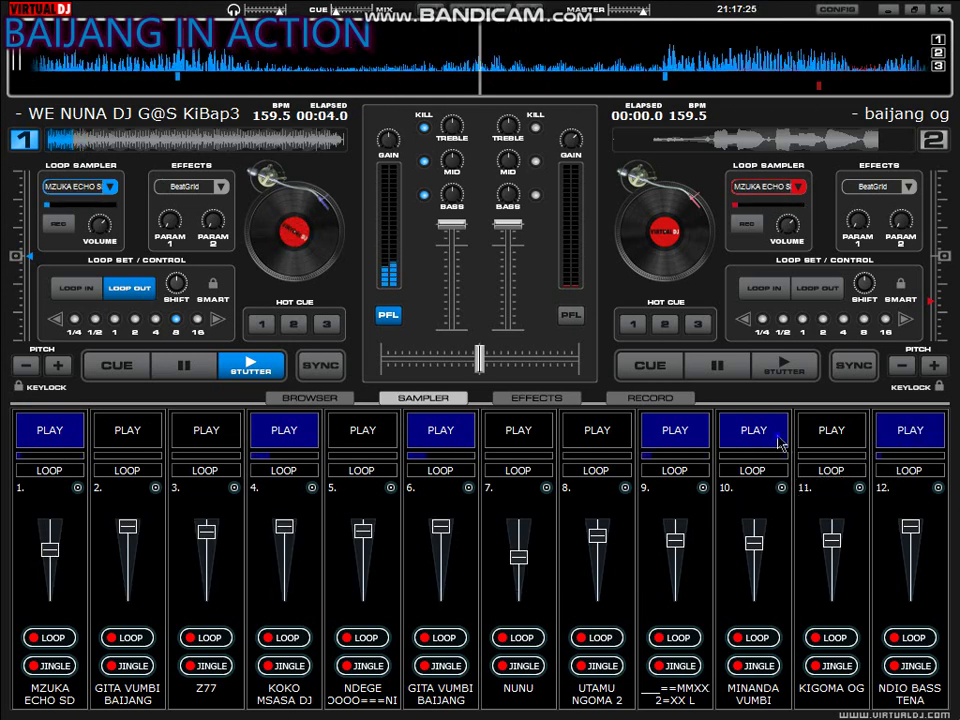
click(690, 437)
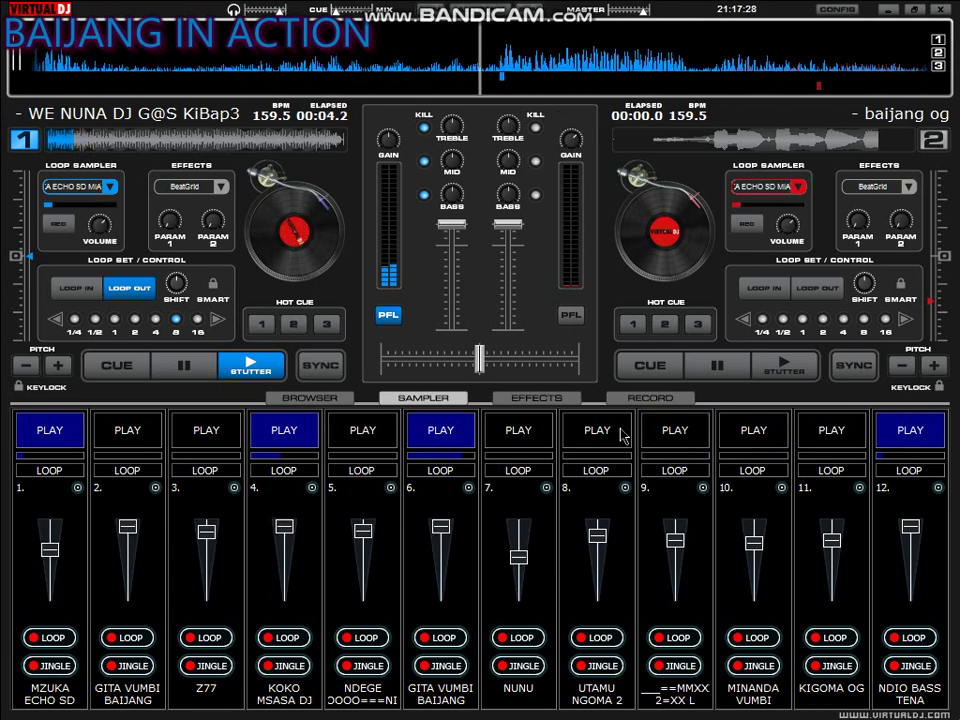
Bring sample 3 (Z77), sample 8 (UTAMU NGOMA 2) and sample 10 (MINANDA VUMBI) back into the mix.
click(207, 431)
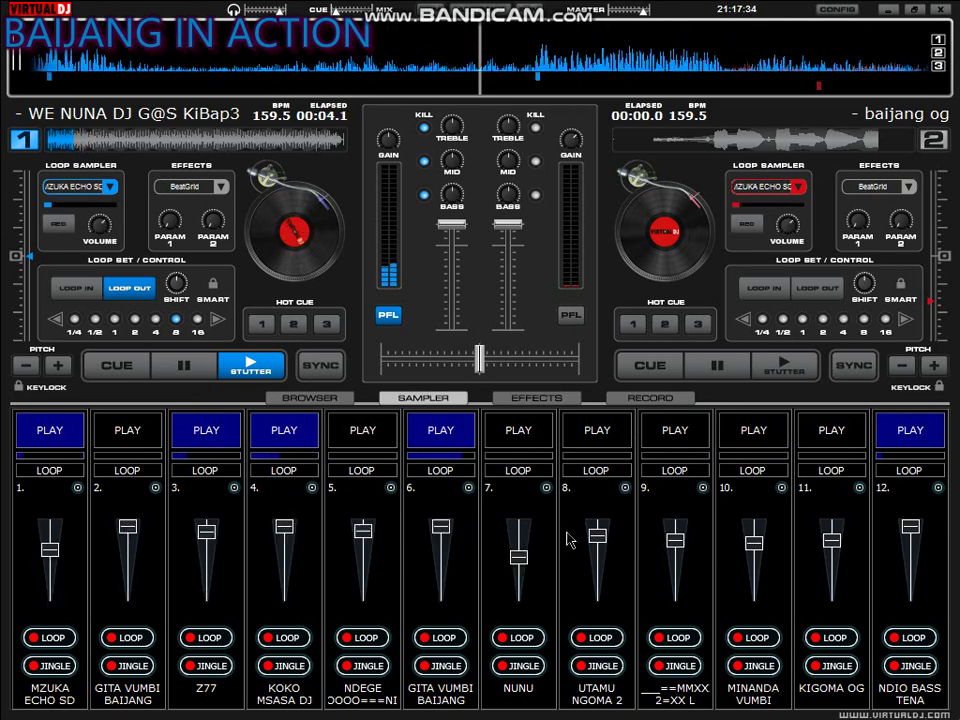
click(619, 433)
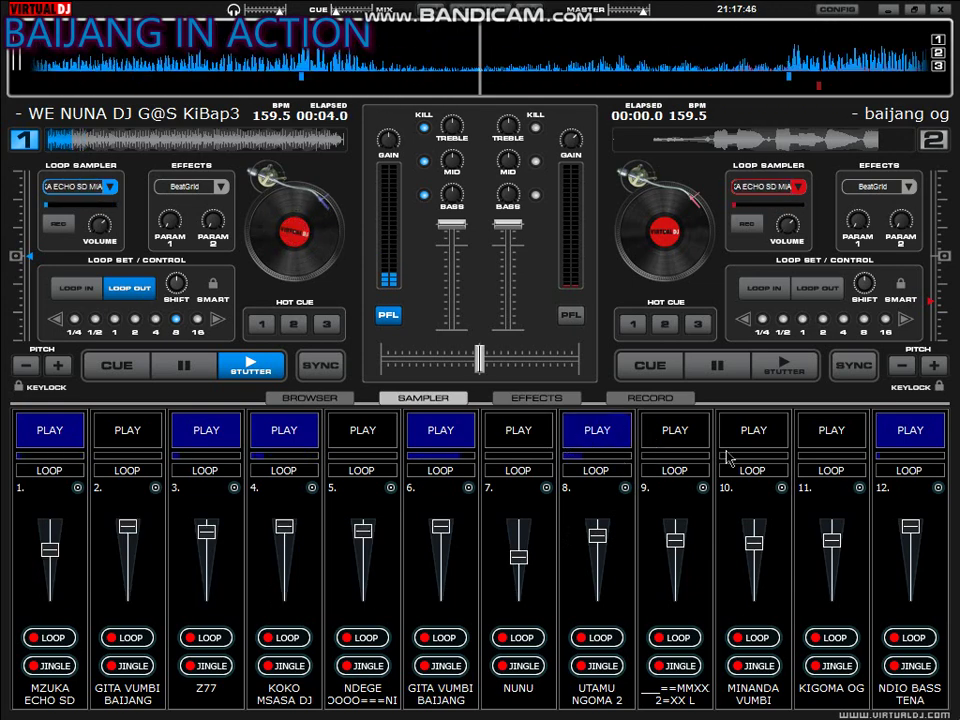
click(756, 432)
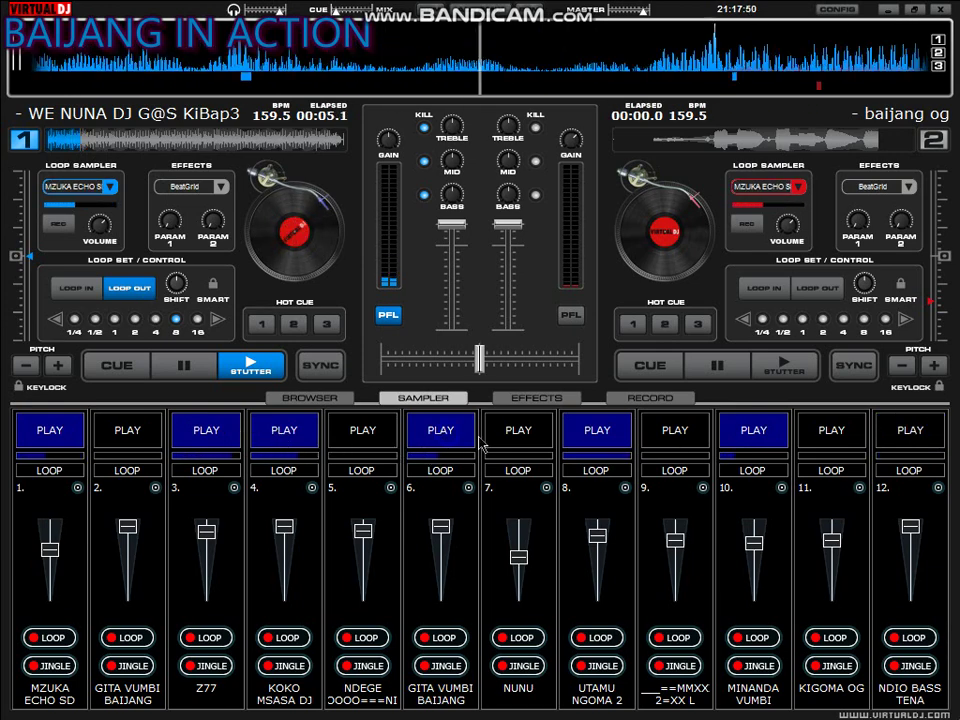
Layer in samples 9, 7, 6 and 2 in turn.
click(688, 433)
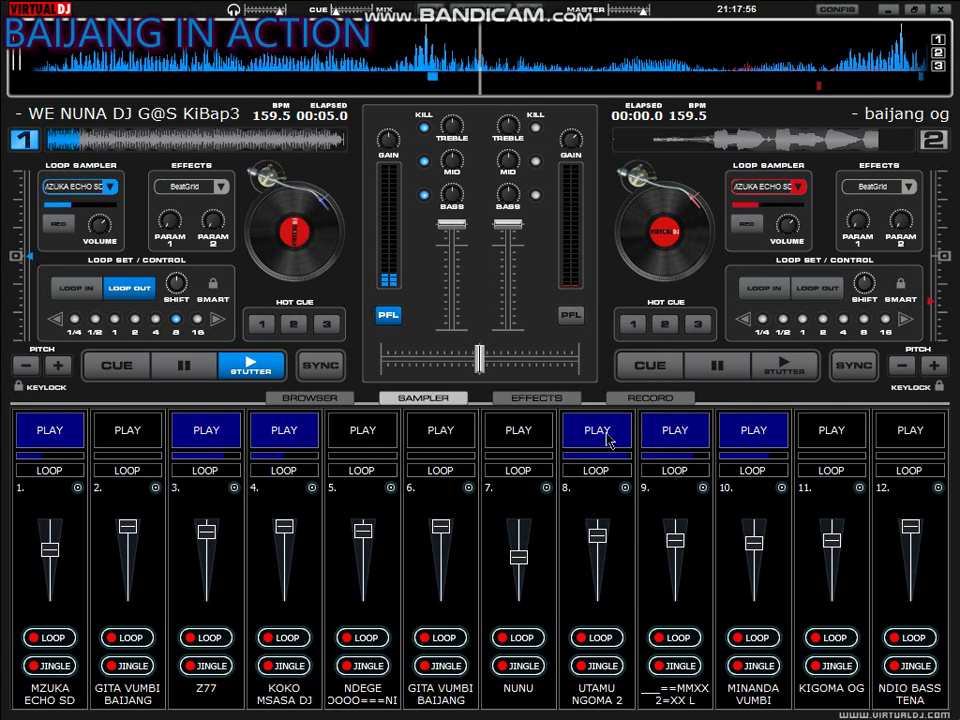
click(520, 440)
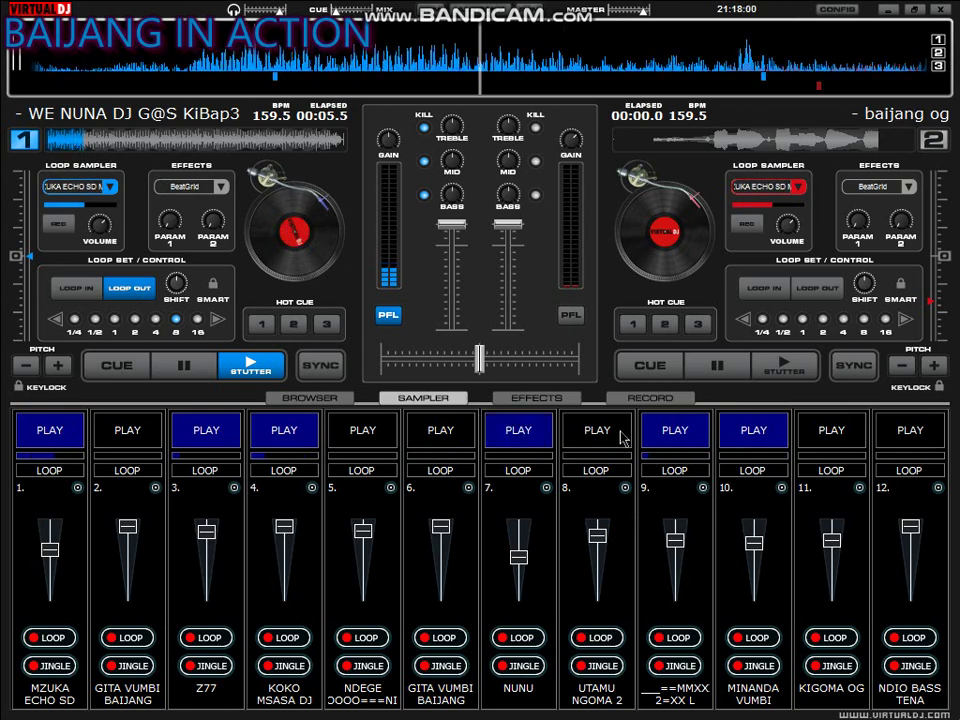
click(444, 436)
click(130, 430)
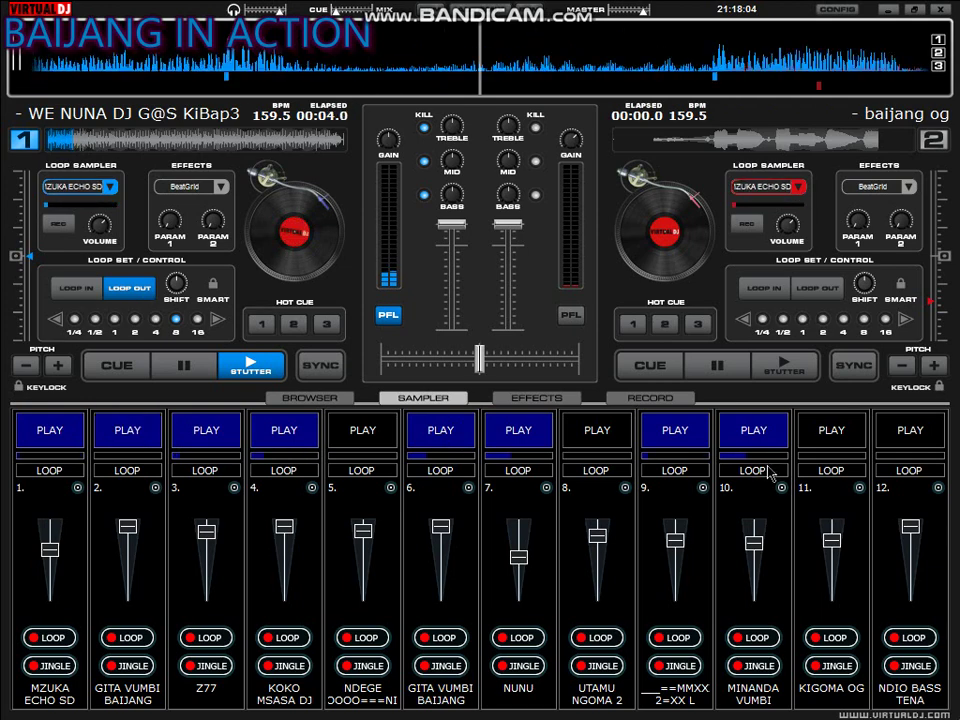
Stop samples 10 and 7, and stop sample 6 before starting it again.
click(758, 437)
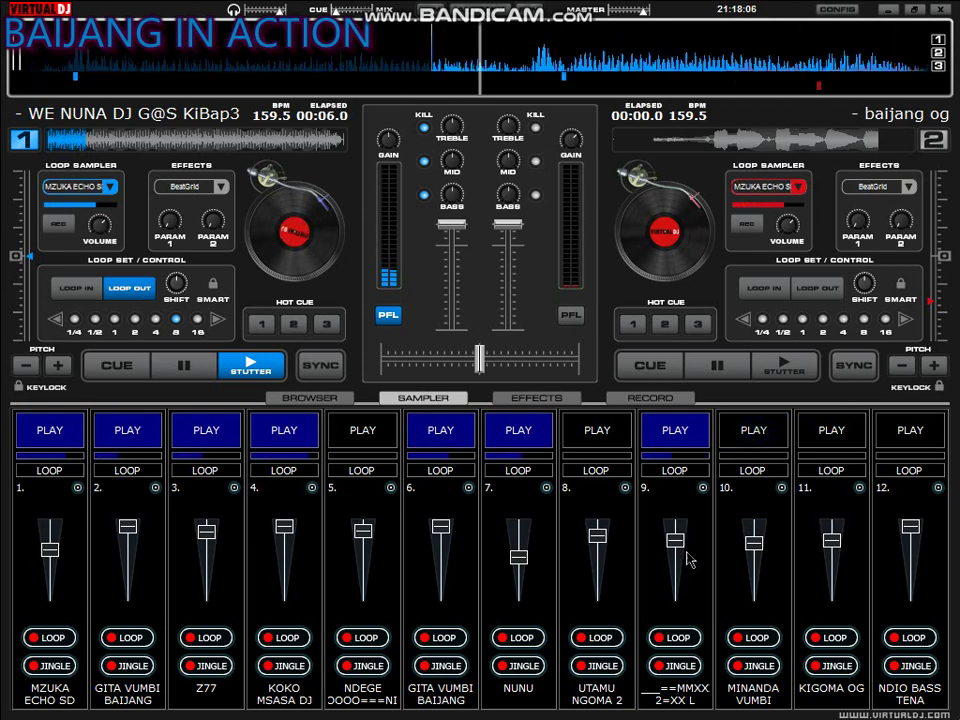
click(527, 436)
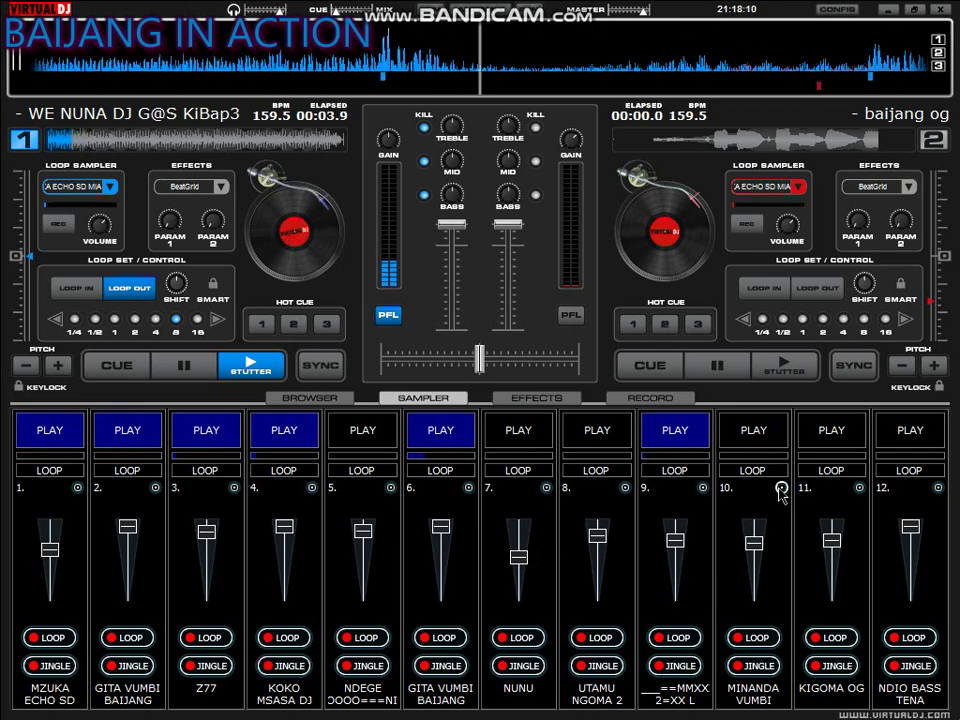
click(452, 435)
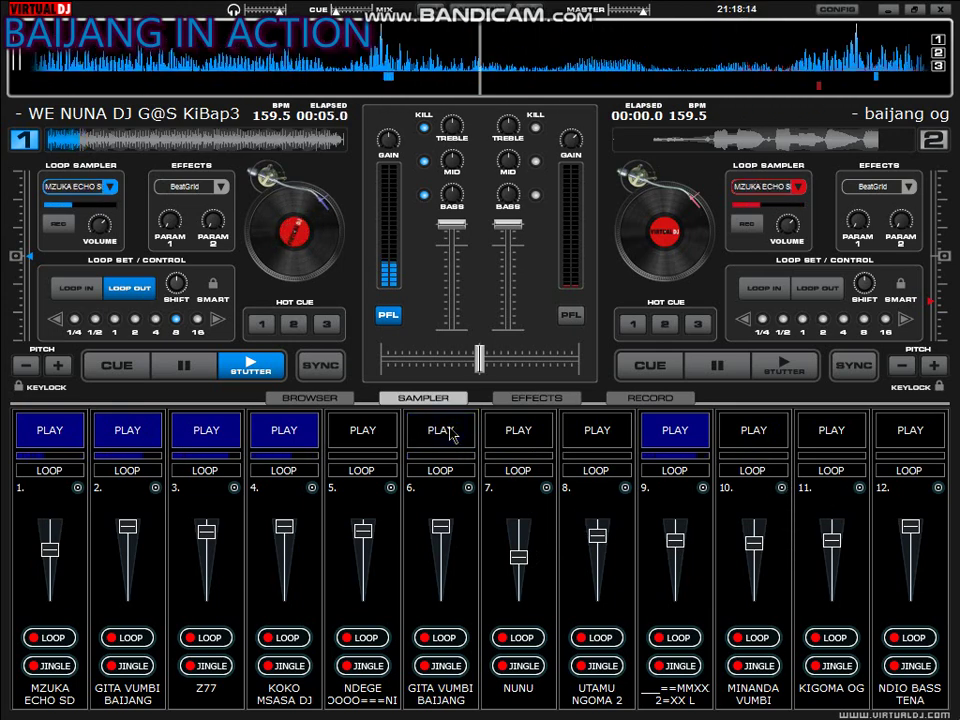
click(450, 433)
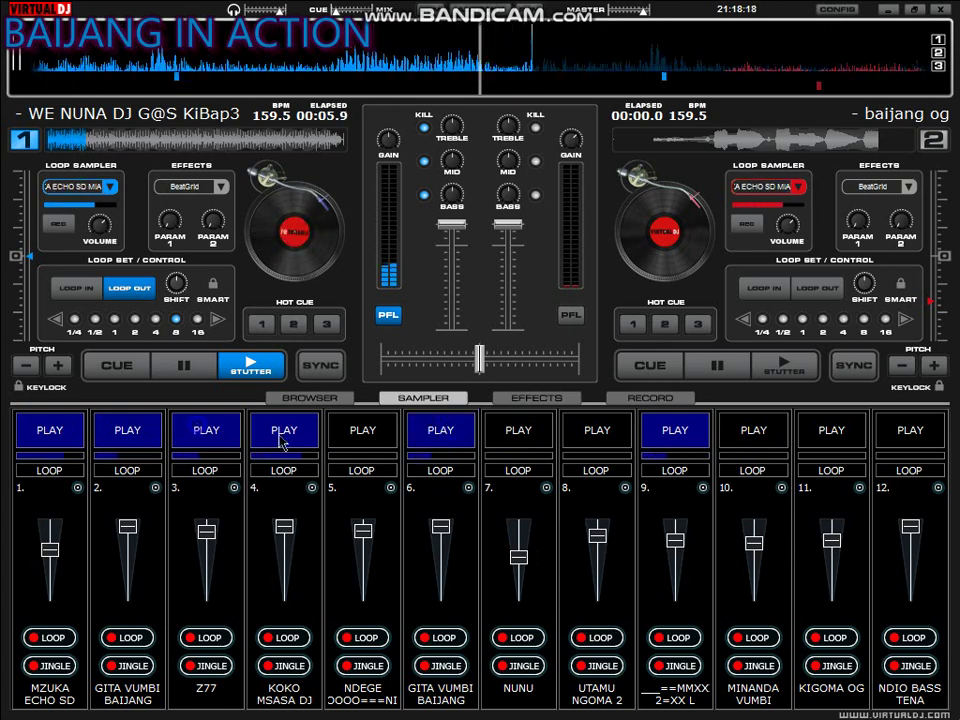
Open the sample file chooser for slot 10 and go up from the AUTO!!!! folder to the computer's drive list.
click(779, 488)
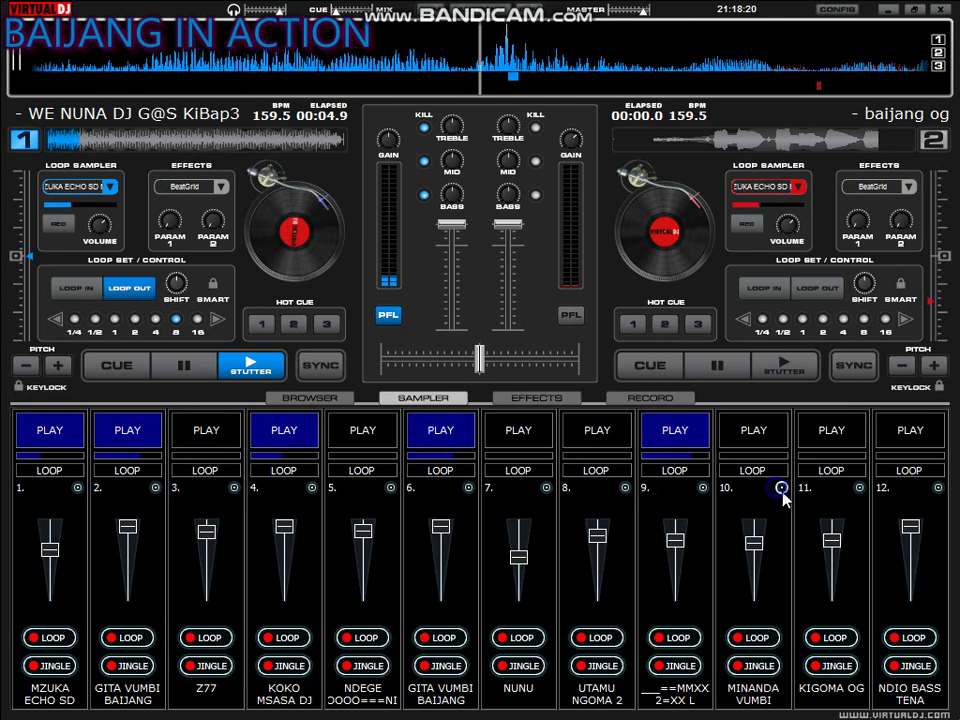
click(781, 488)
click(823, 499)
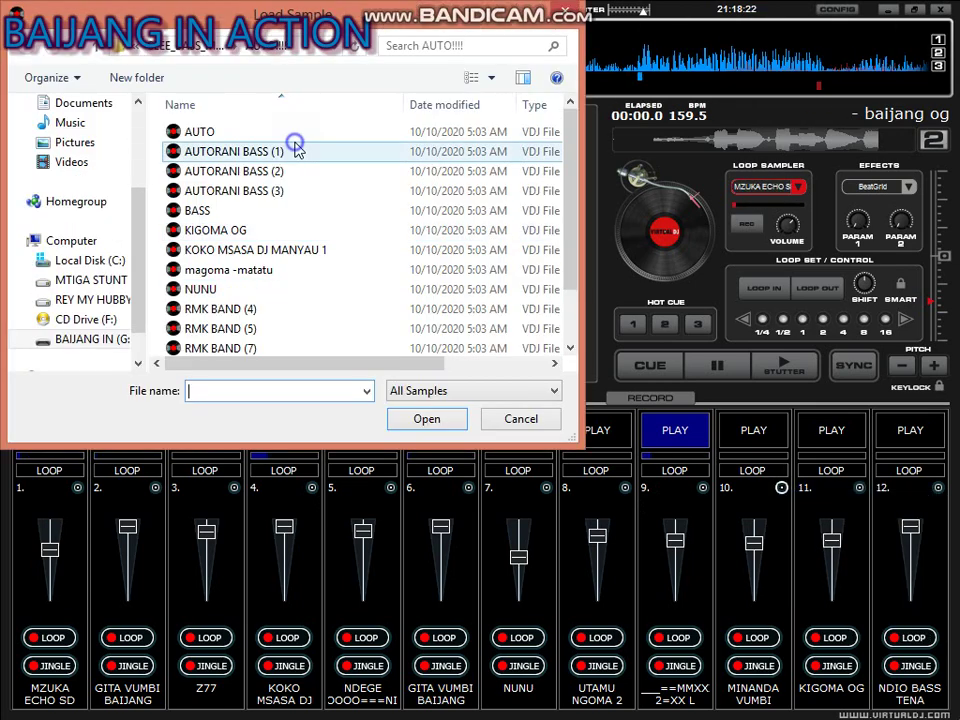
click(296, 150)
key(BackSpace)
key(BackSpace)
key(BackSpace)
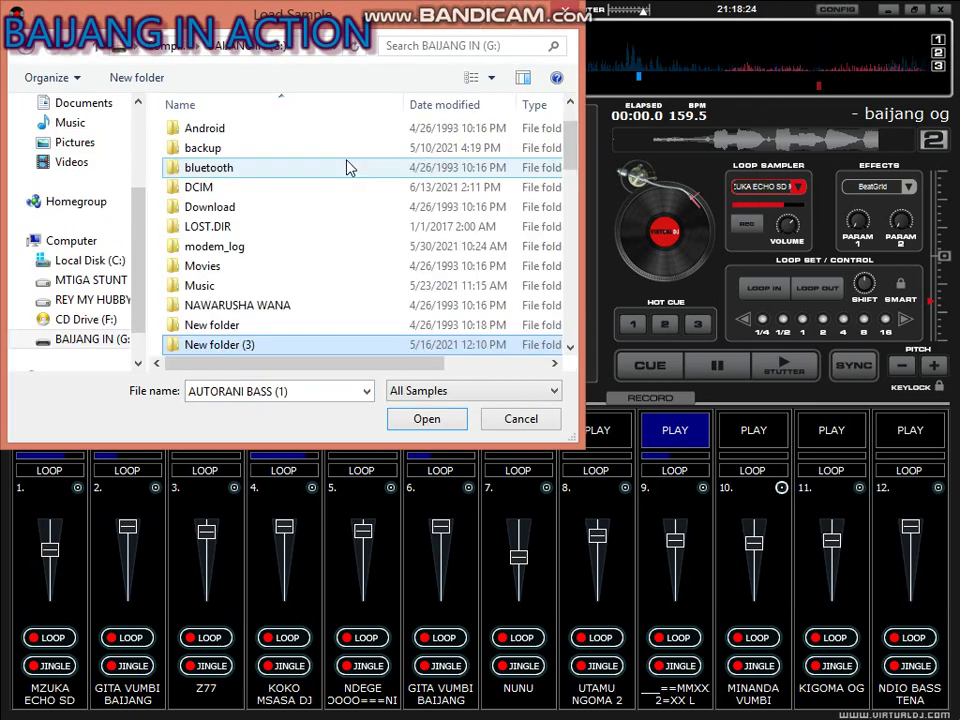
key(BackSpace)
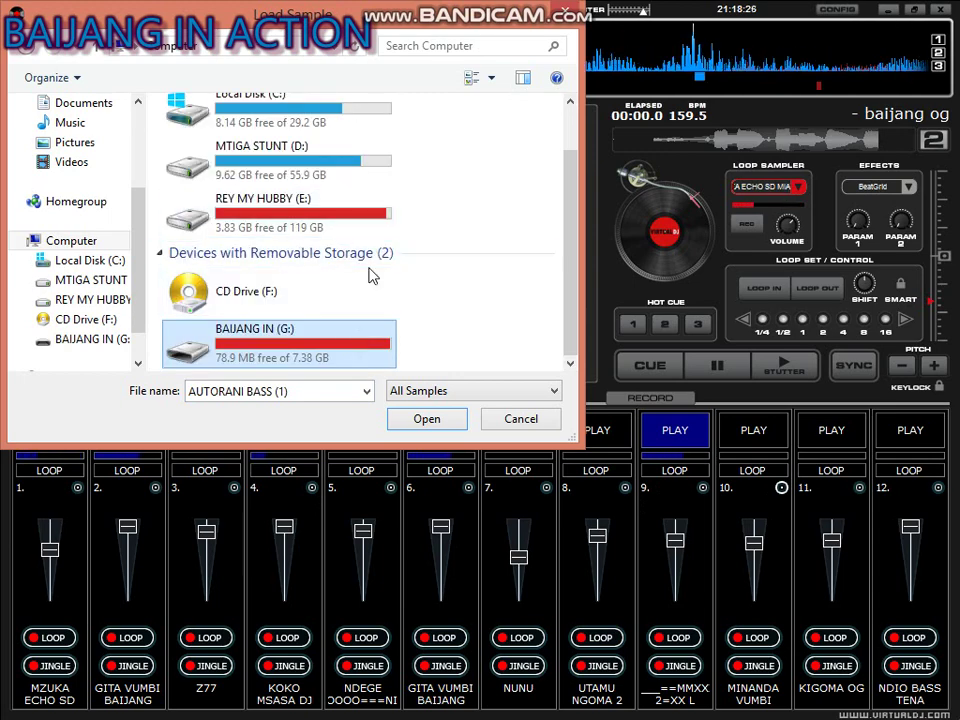
Browse the BAIJANG IN (G:) drive into the SAMPO folder and open its NIZZO VINANDAAA subfolder.
key(Return)
scroll(370, 270, down, 10)
scroll(370, 265, up, 8)
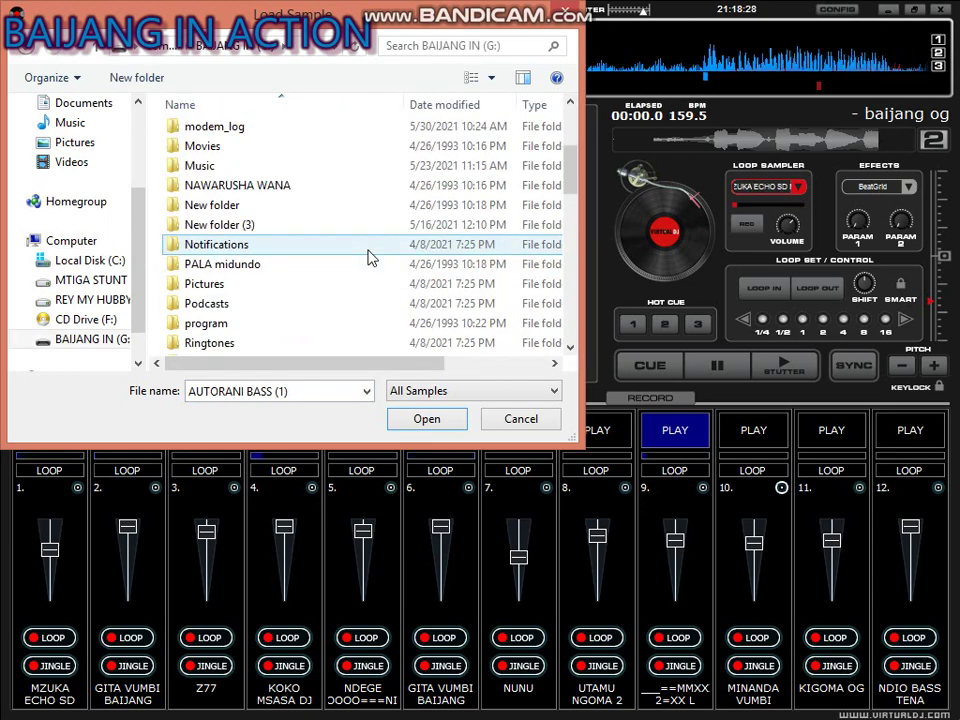
scroll(365, 257, down, 2)
double_click(360, 256)
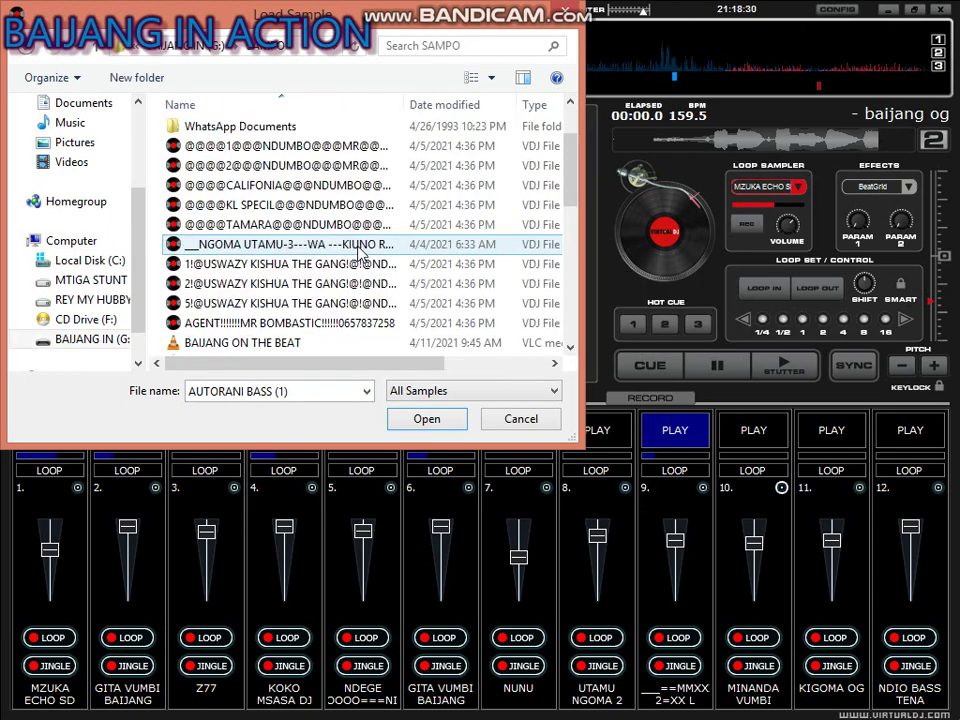
scroll(357, 253, down, 3)
scroll(350, 220, up, 5)
click(333, 176)
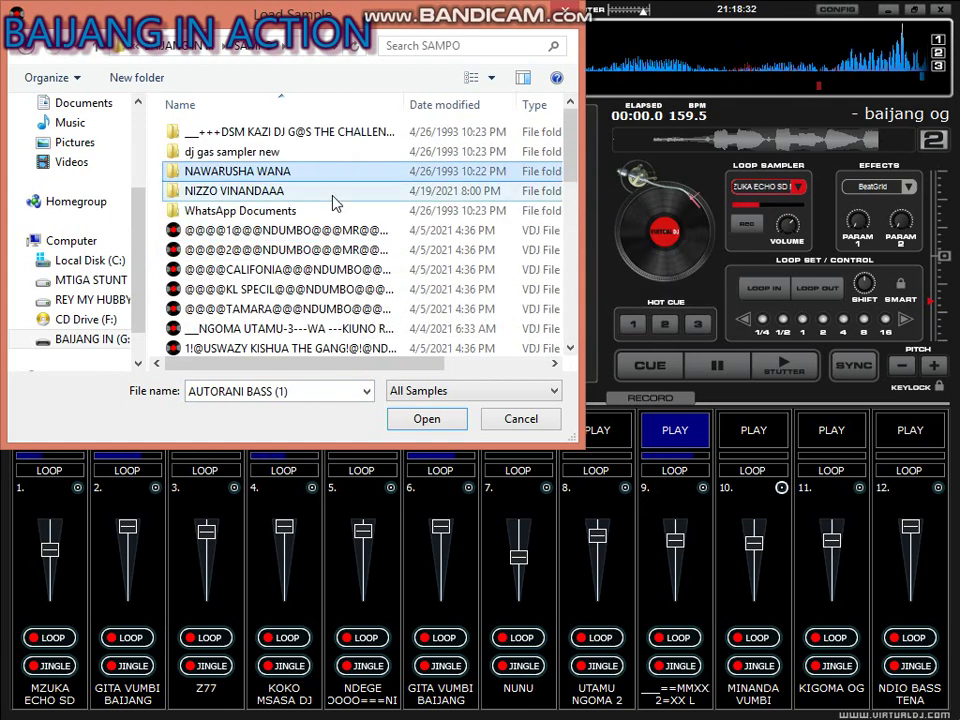
double_click(333, 192)
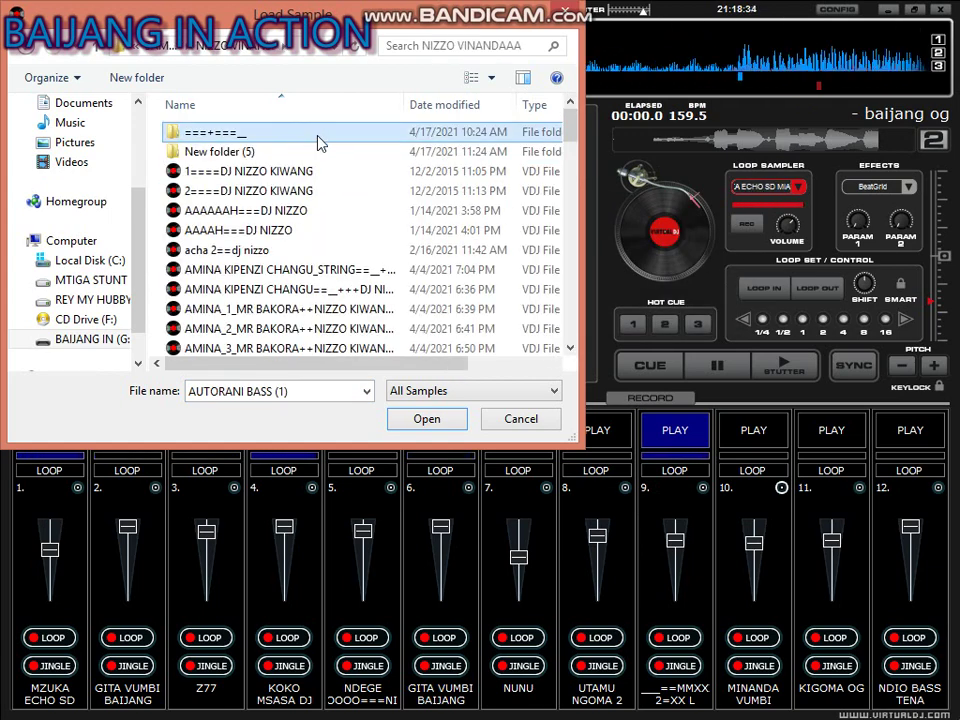
Load the UCHOKOZI sample from the ===+===__ folder into slot 10.
double_click(318, 132)
scroll(321, 180, down, 3)
scroll(317, 214, up, 3)
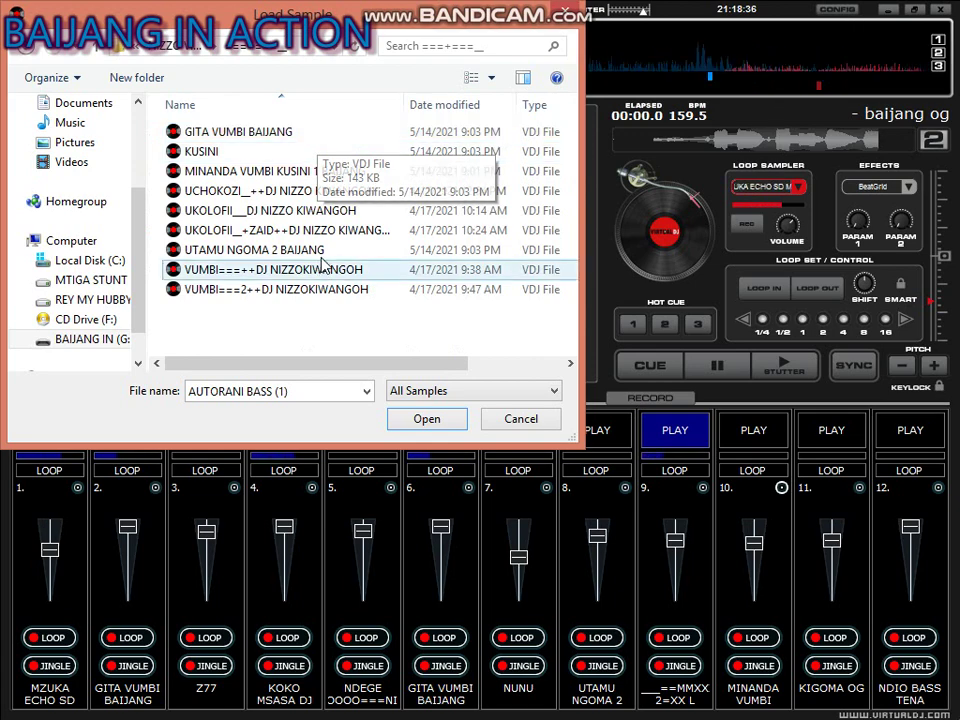
double_click(298, 193)
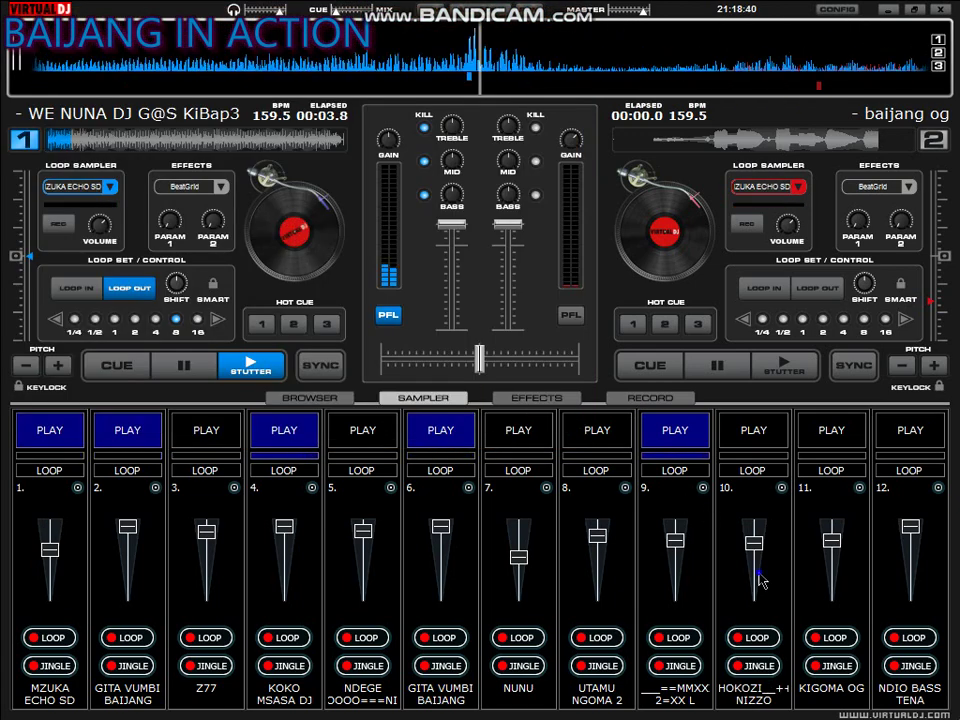
Start sample 10 and raise its volume to about the level of sample 9, and stop sample 6.
click(753, 428)
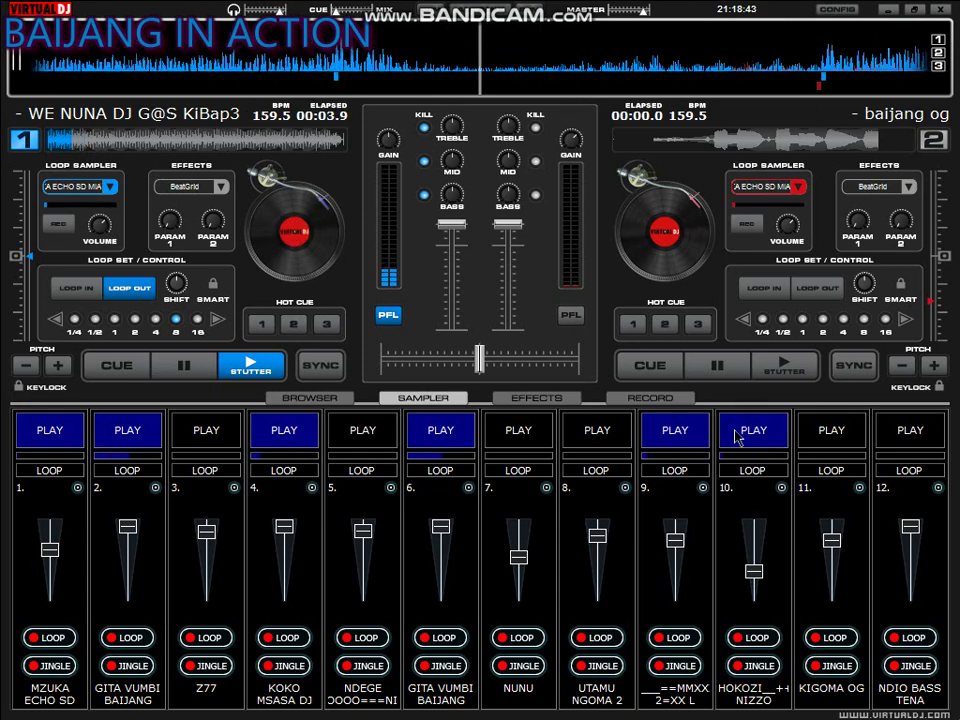
click(755, 535)
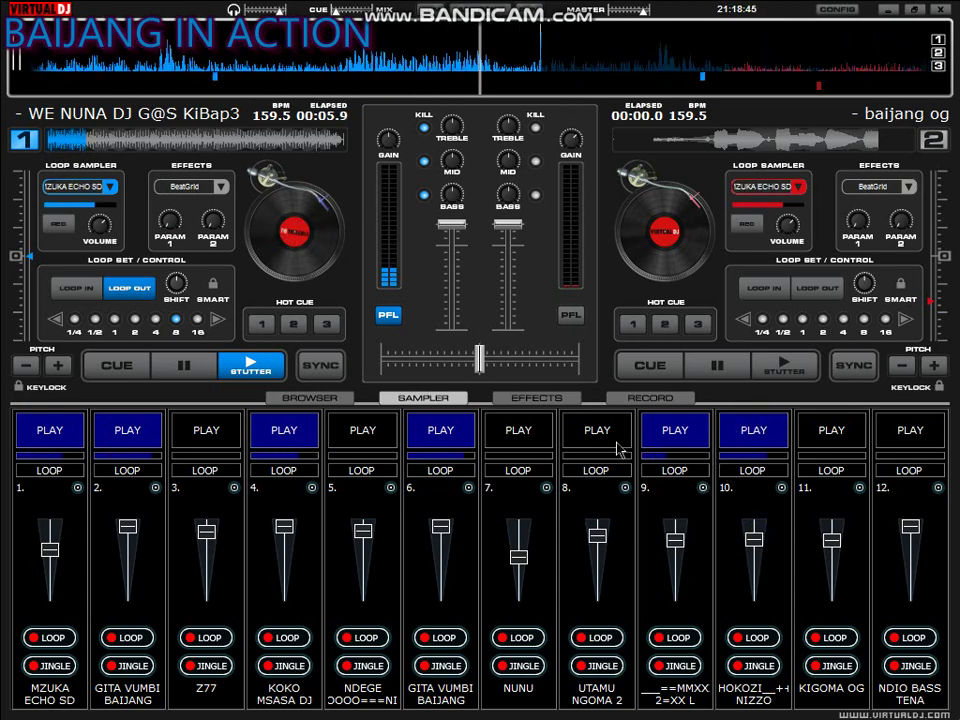
click(461, 437)
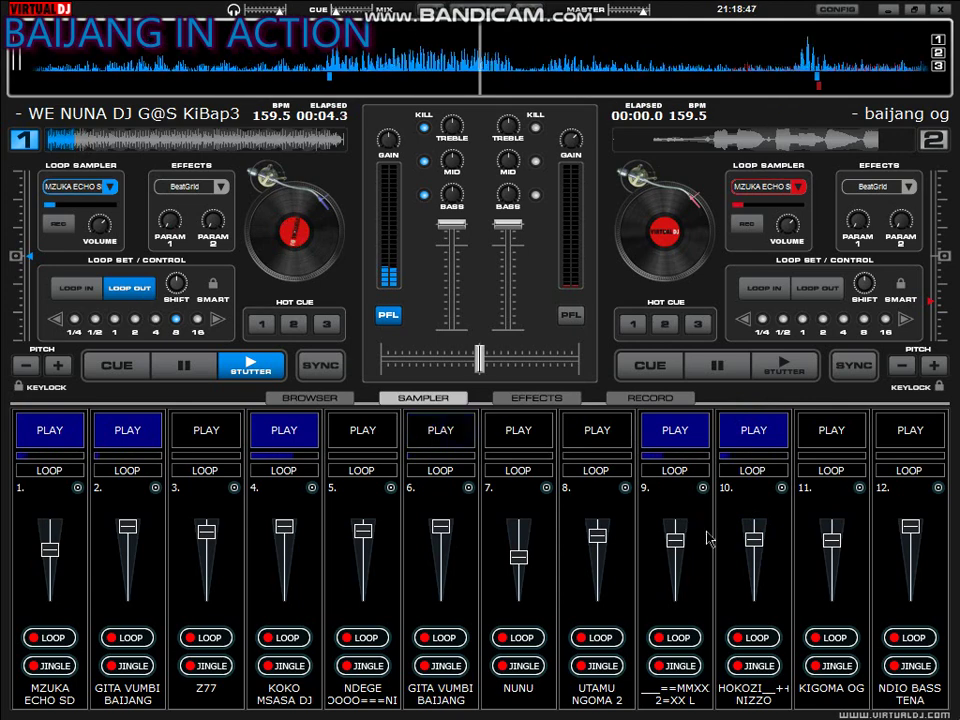
Bring in sample 7 (NUNU) and sample 3 (Z77), and stop samples 4 and 2.
click(530, 432)
click(280, 432)
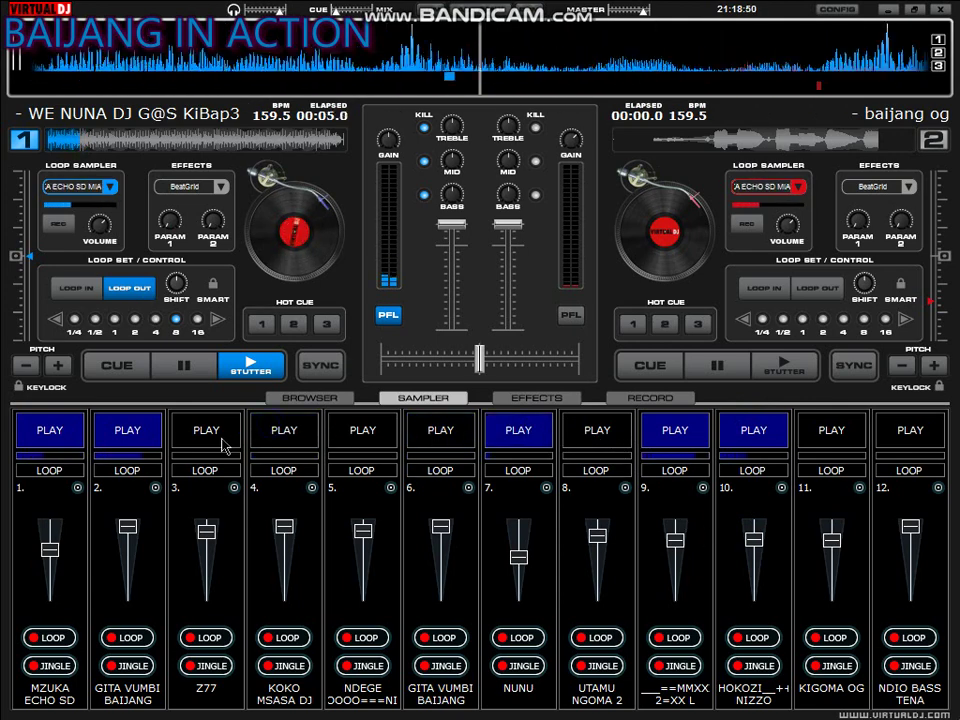
click(200, 432)
click(150, 432)
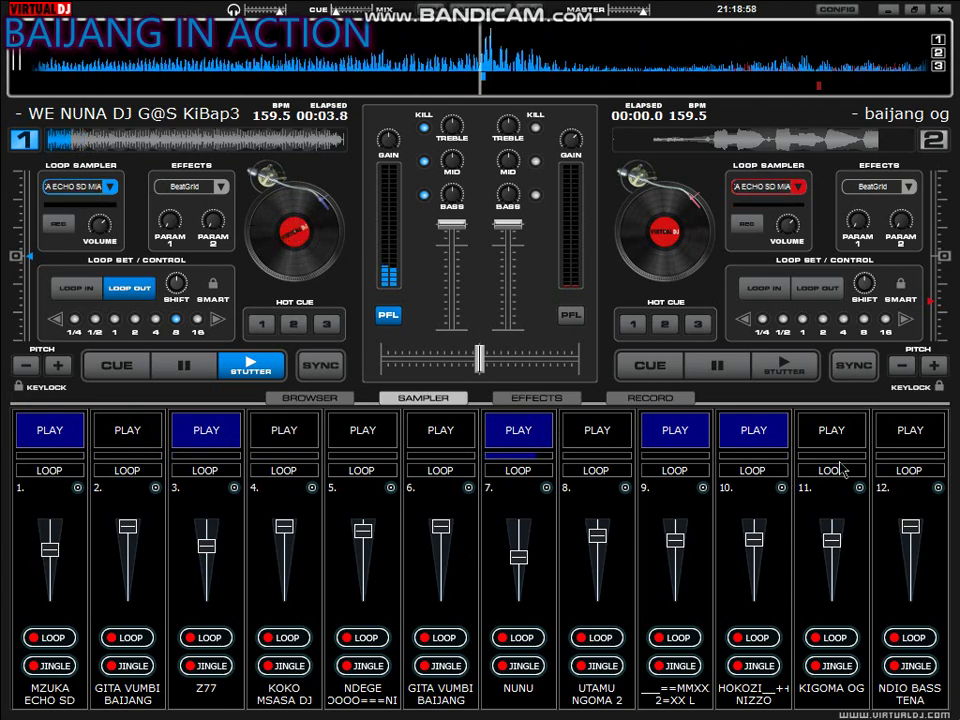
Start sample 6, stop sample 10 and slightly lower the volume of sample 7.
click(435, 435)
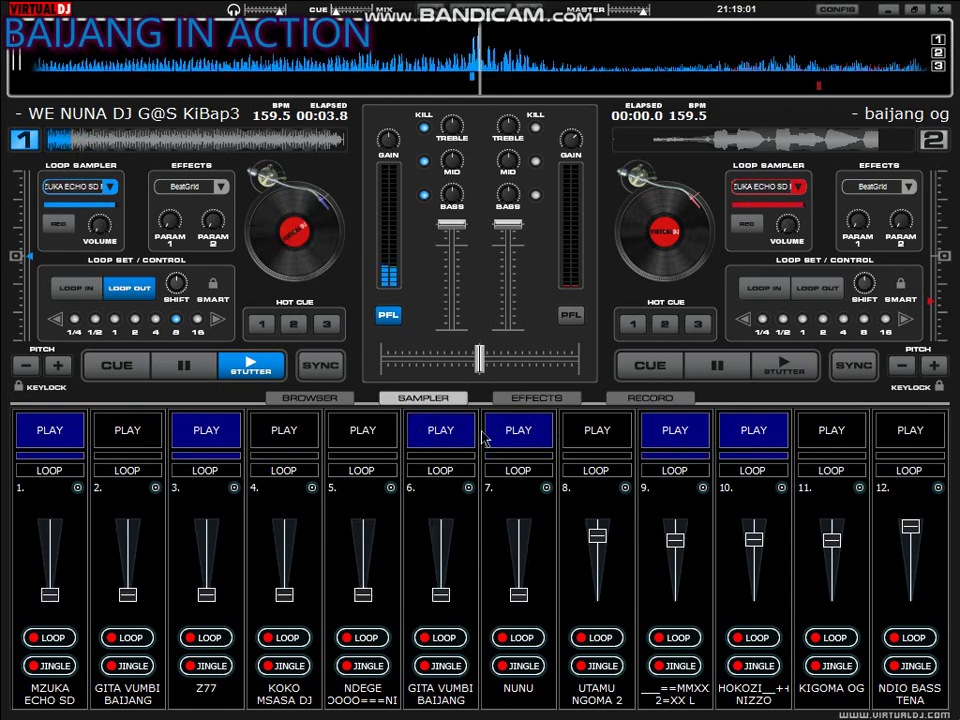
click(757, 437)
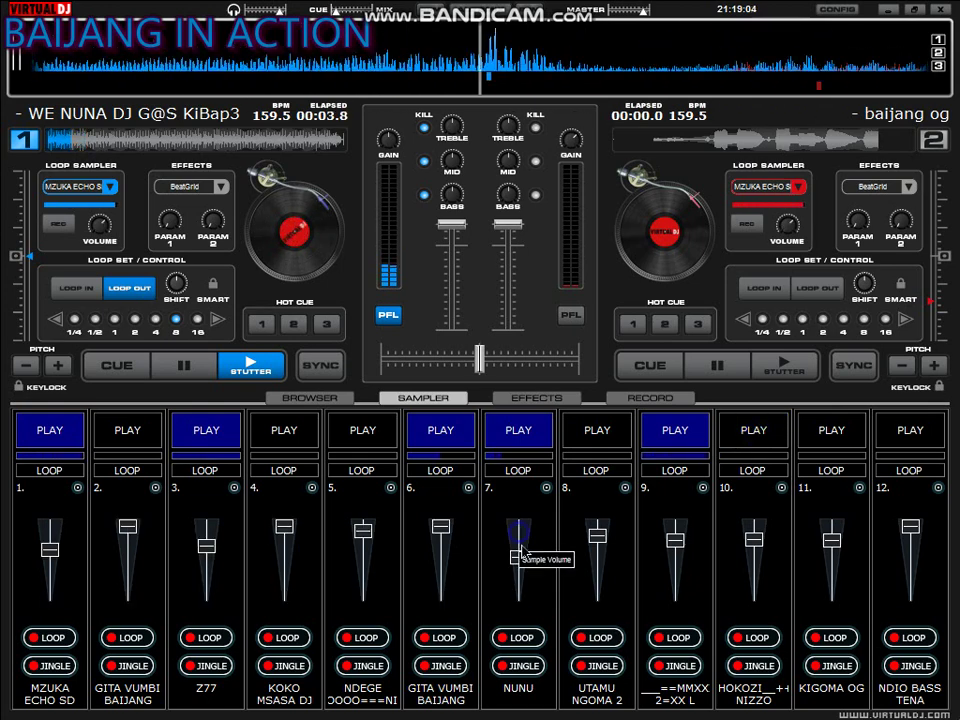
drag(521, 546, 516, 559)
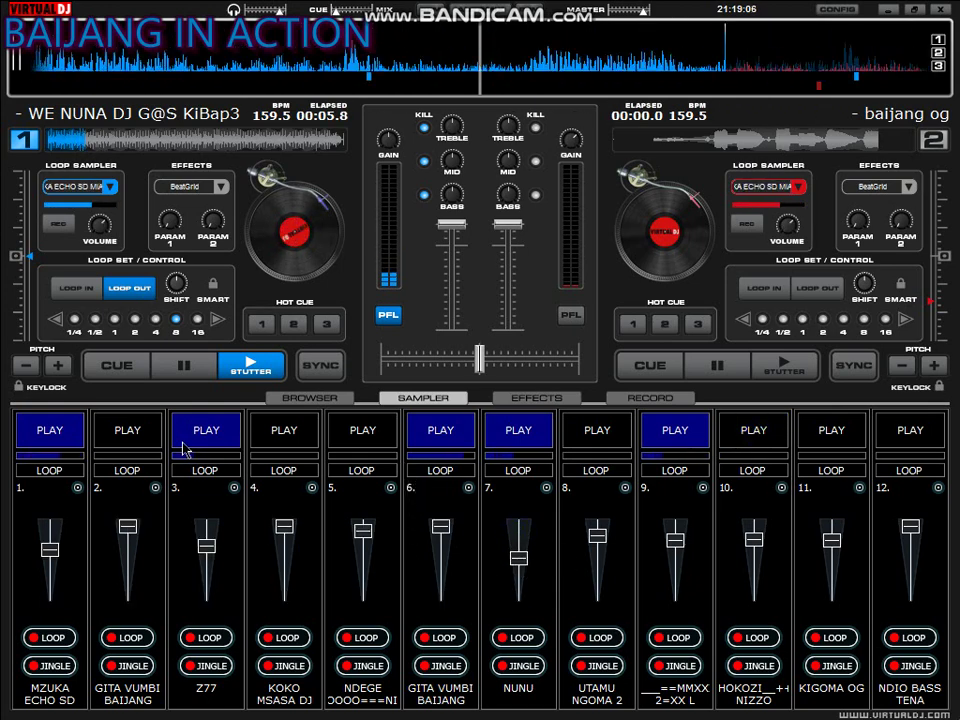
Start samples 2 and 5, and play the baijang og track on deck 2.
click(141, 436)
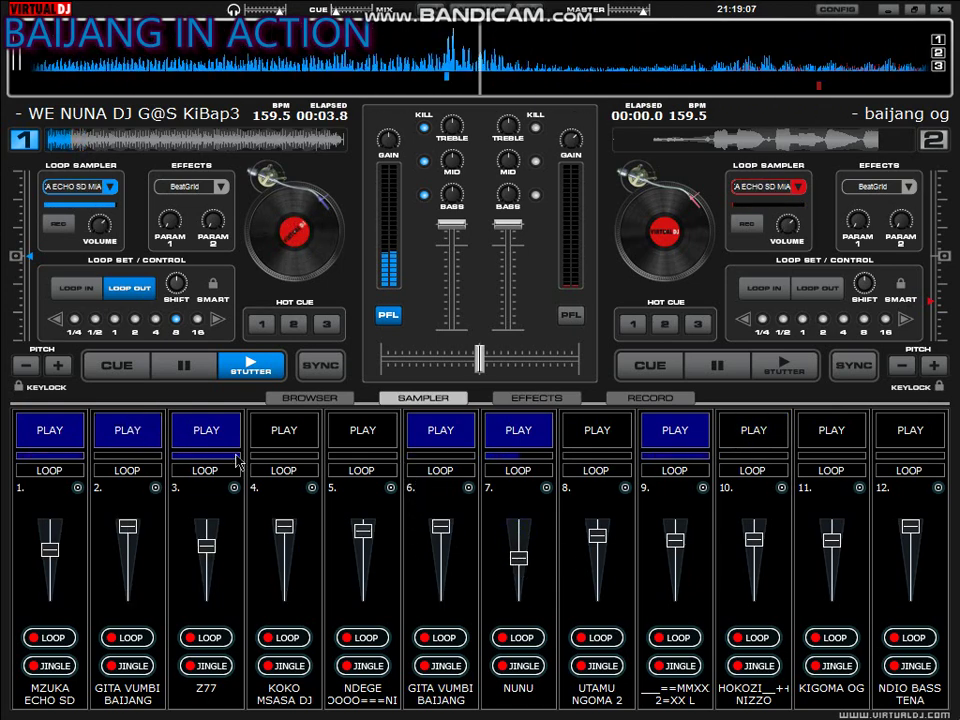
click(363, 437)
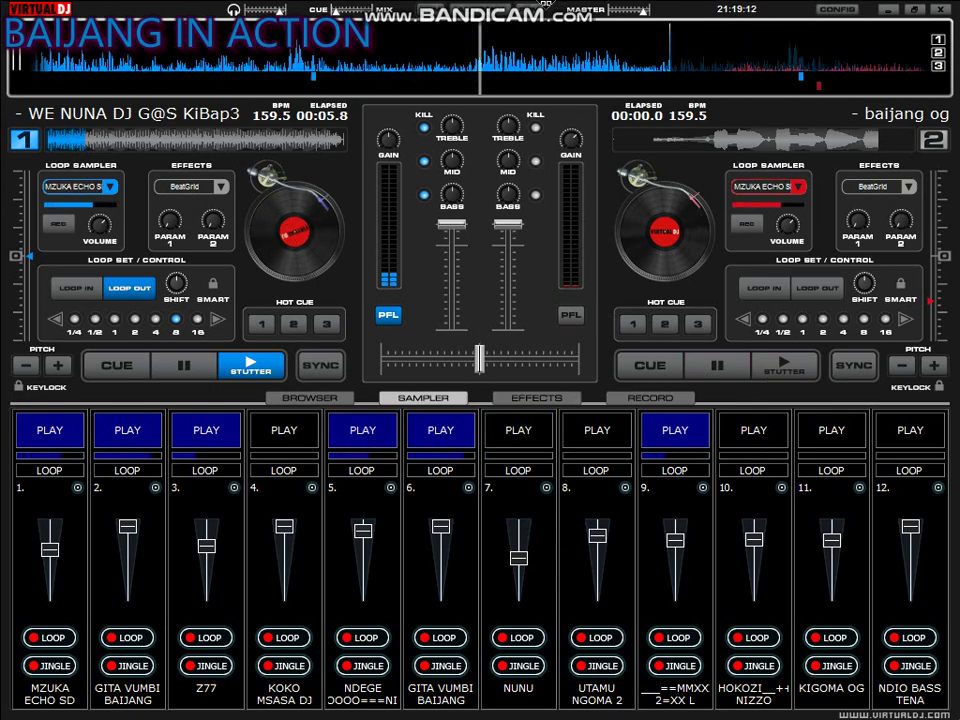
click(807, 364)
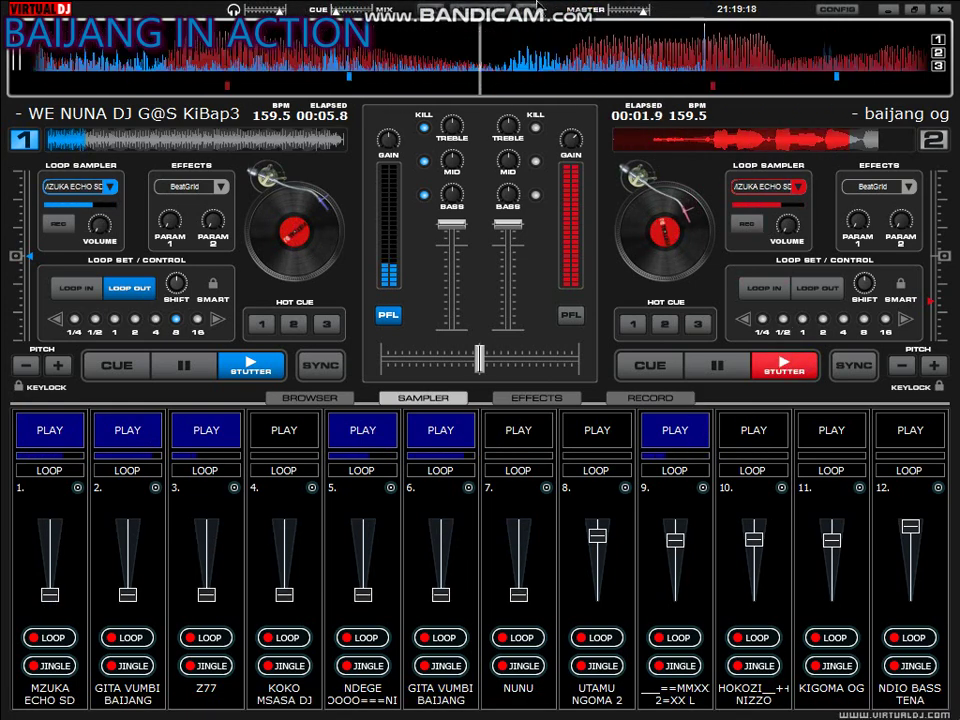